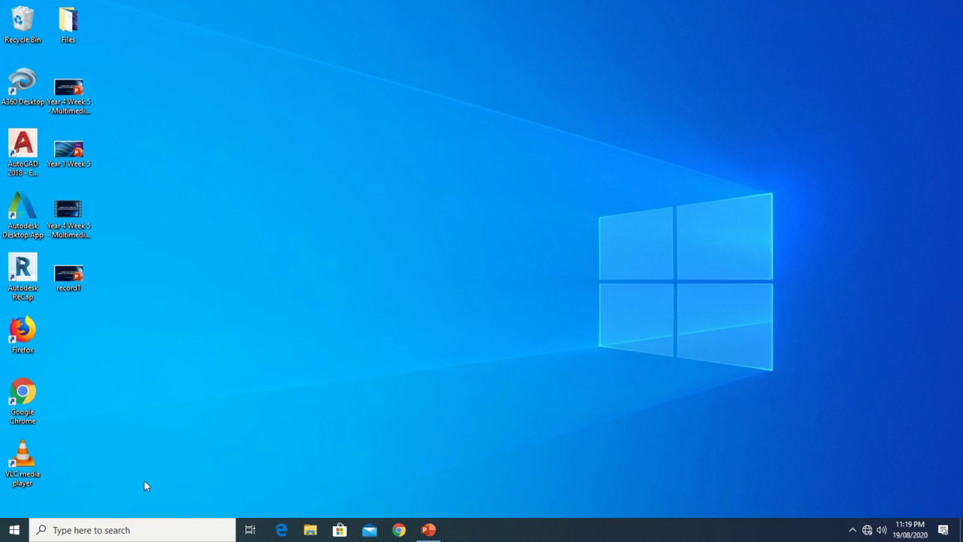
# Open Paint and enlarge the blank canvas to about 1594 × 692 px
pyautogui.click(12, 532)
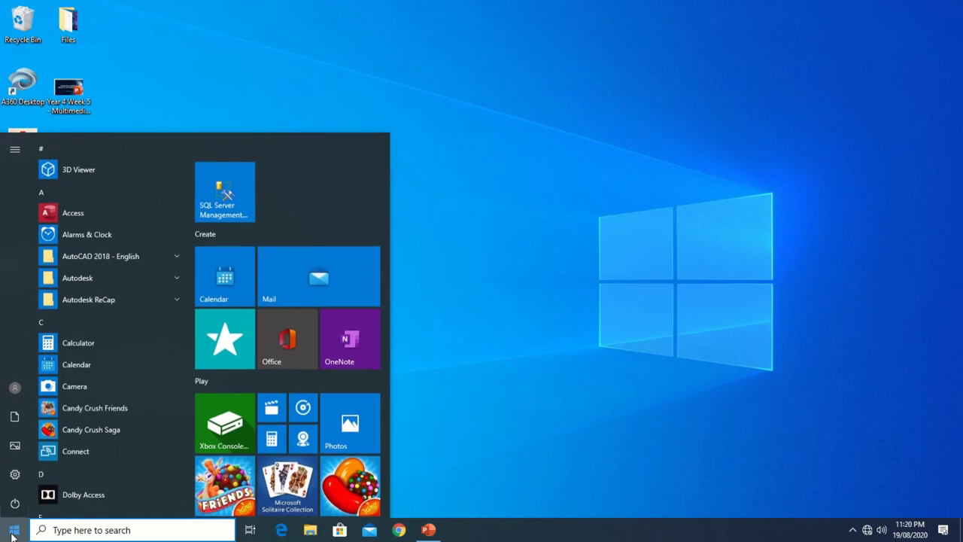
pyautogui.write('pa')
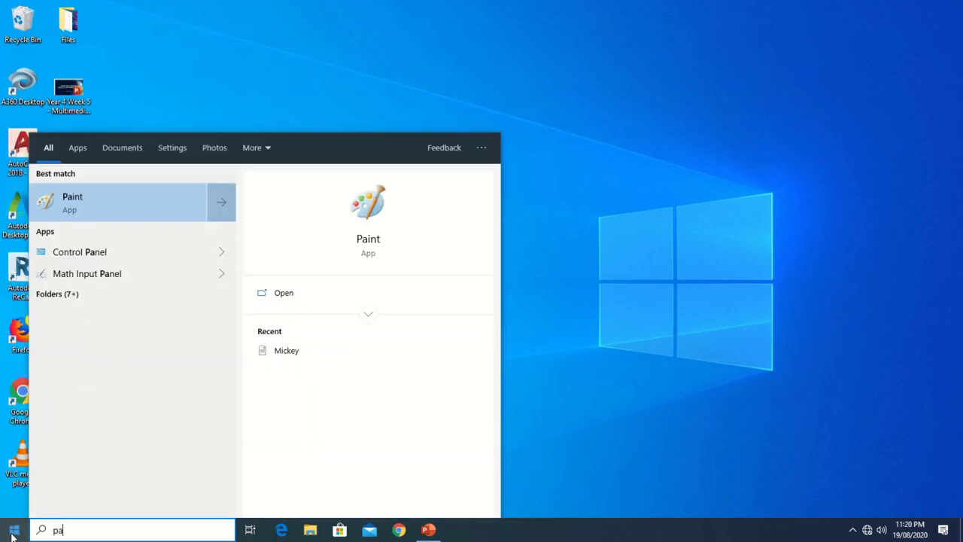
pyautogui.write('int')
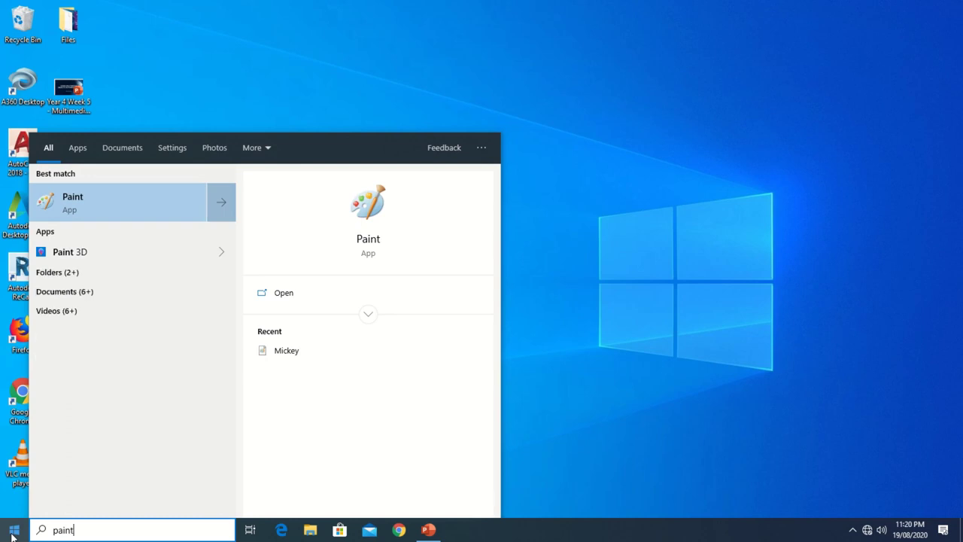
pyautogui.click(124, 203)
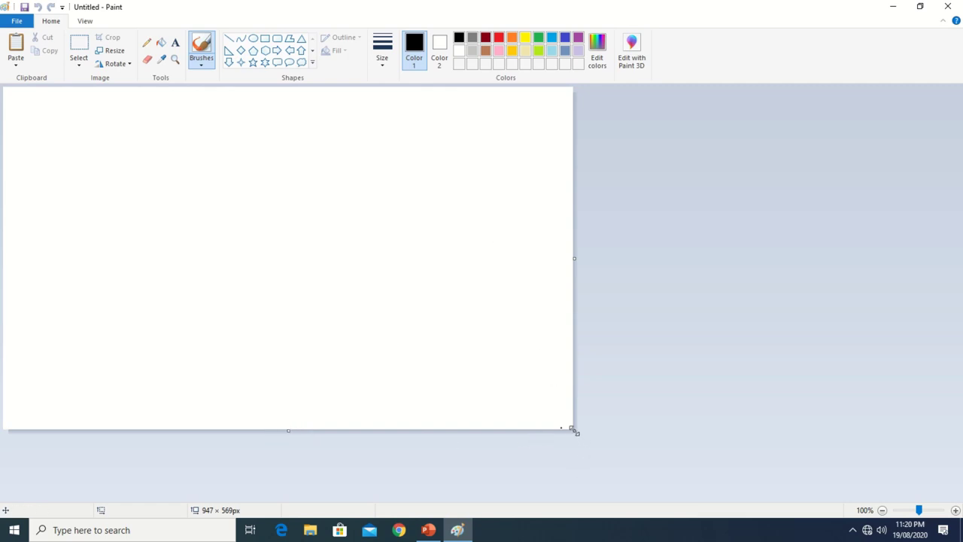
pyautogui.moveTo(574, 429); pyautogui.dragTo(962, 505)
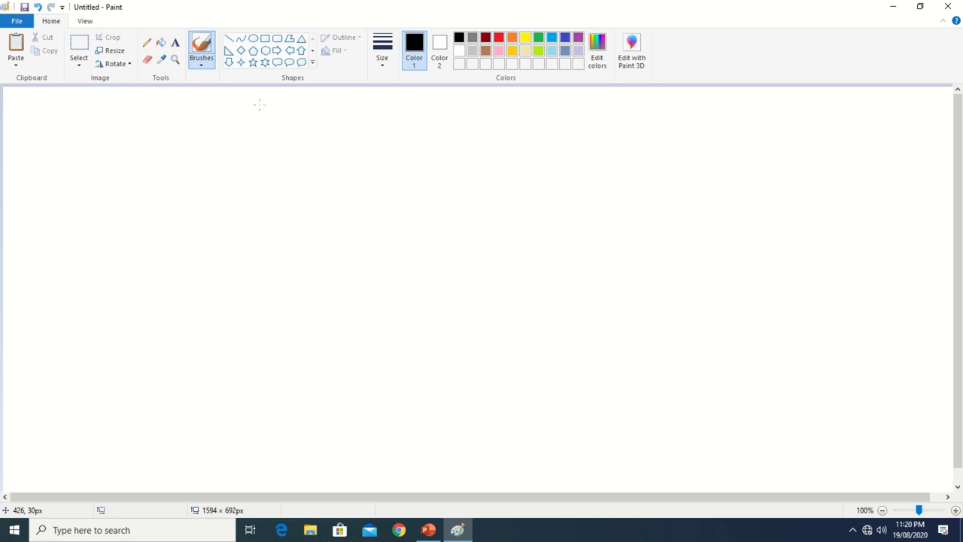
# Draw a practice ellipse about 353 × 169 px in the middle of the canvas, and undo it
pyautogui.click(253, 40)
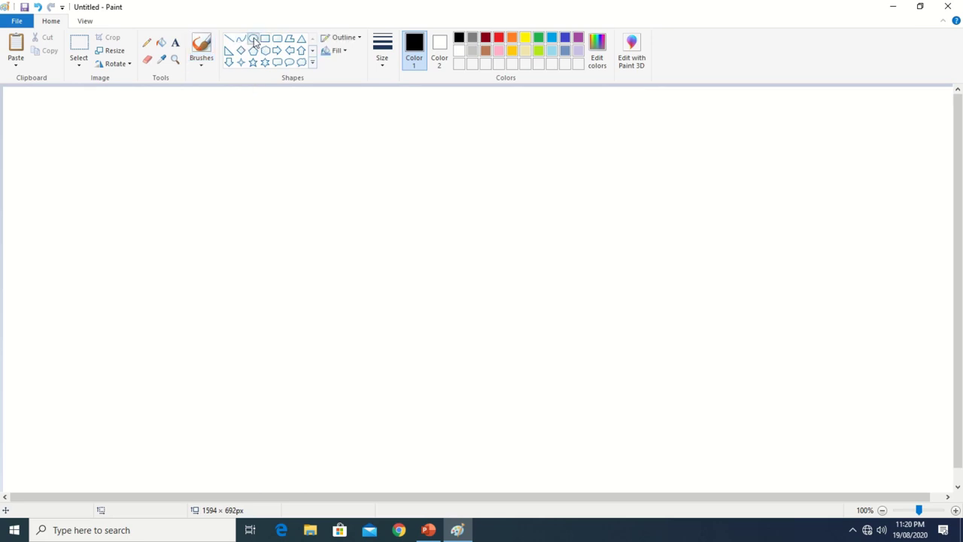
pyautogui.moveTo(308, 174); pyautogui.dragTo(521, 275)
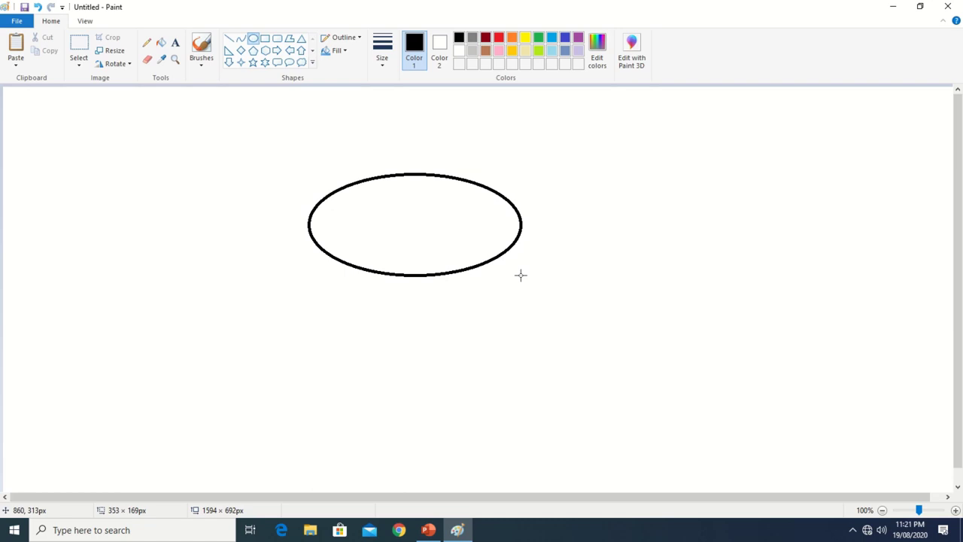
pyautogui.moveTo(521, 274); pyautogui.dragTo(521, 275)
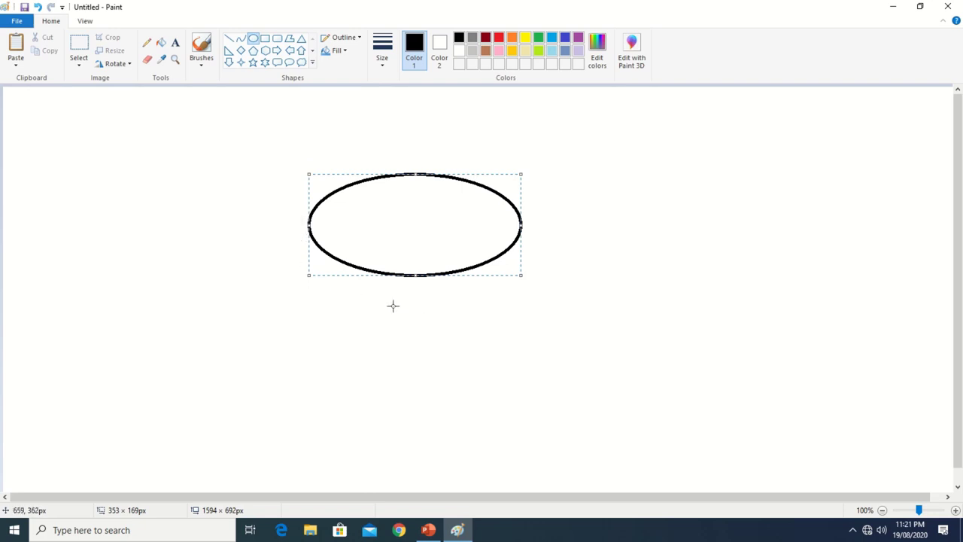
pyautogui.click(37, 8)
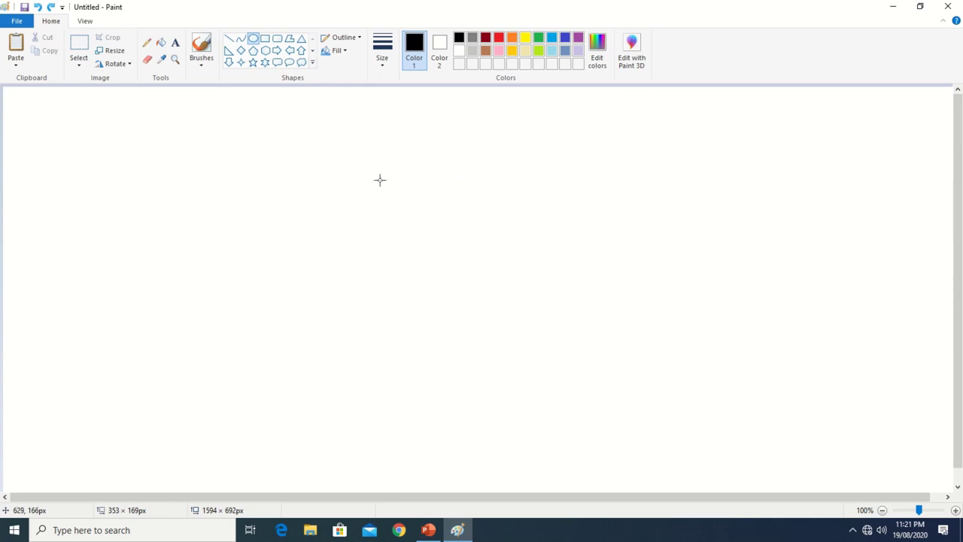
# Draw a practice curve across the canvas, bend it downward at two points into a bowl about 976 px wide, and undo it
pyautogui.click(241, 39)
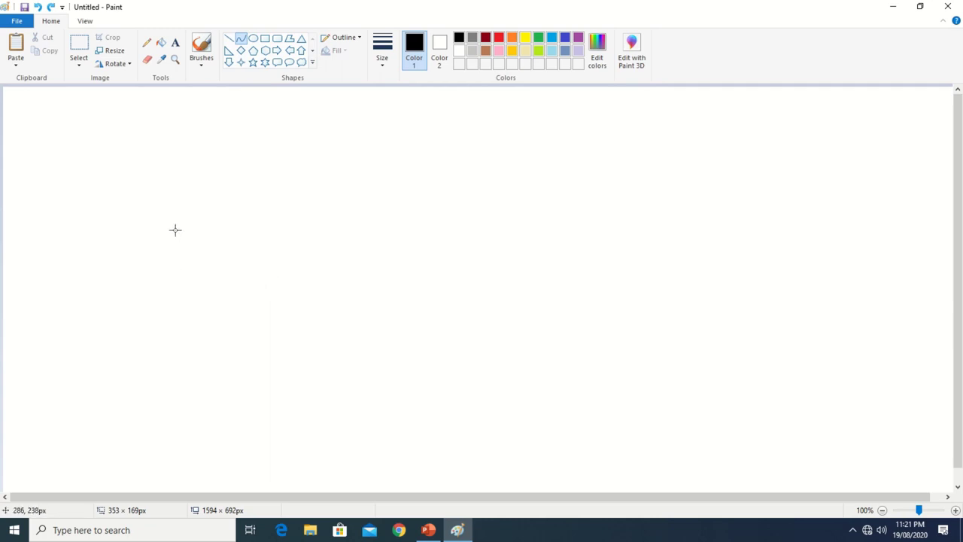
pyautogui.moveTo(175, 230); pyautogui.dragTo(763, 361)
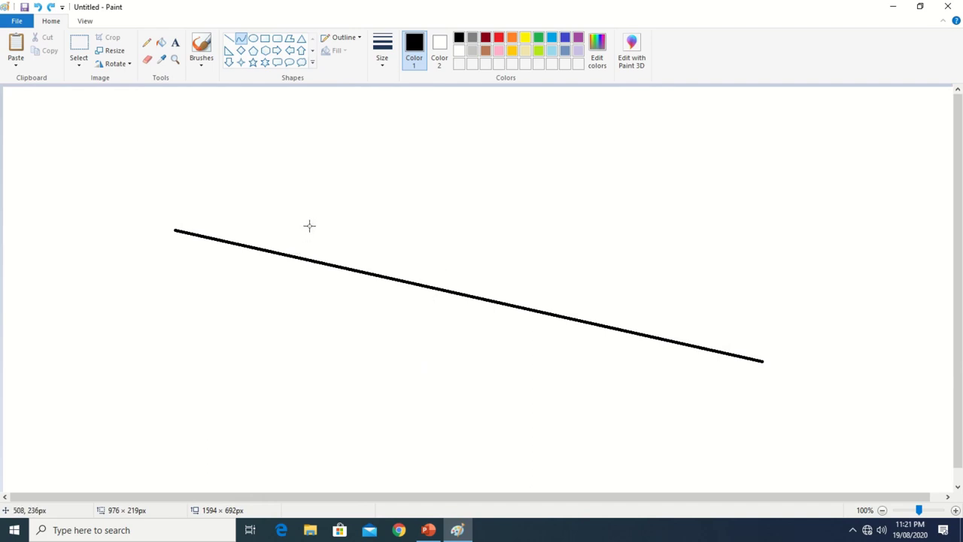
pyautogui.moveTo(258, 248); pyautogui.dragTo(233, 370)
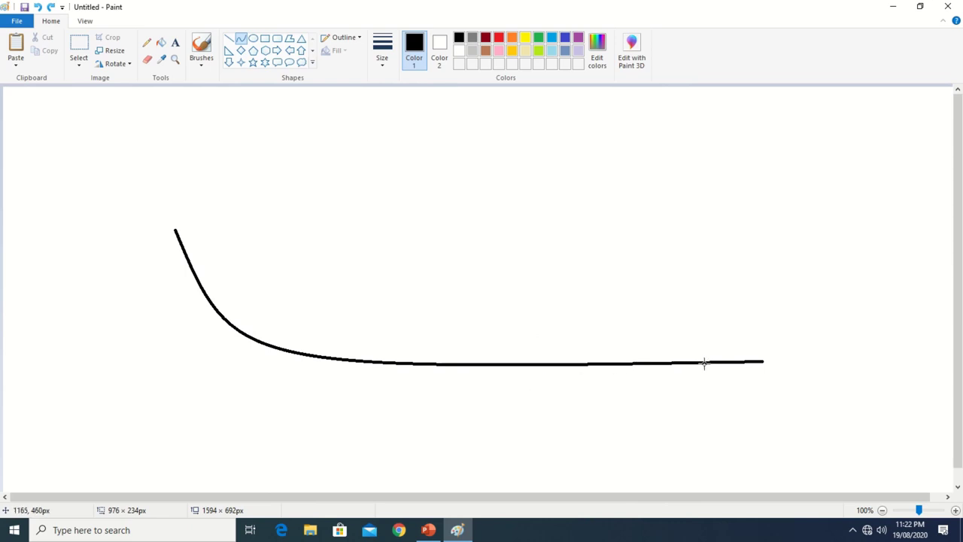
pyautogui.moveTo(705, 364); pyautogui.dragTo(454, 491)
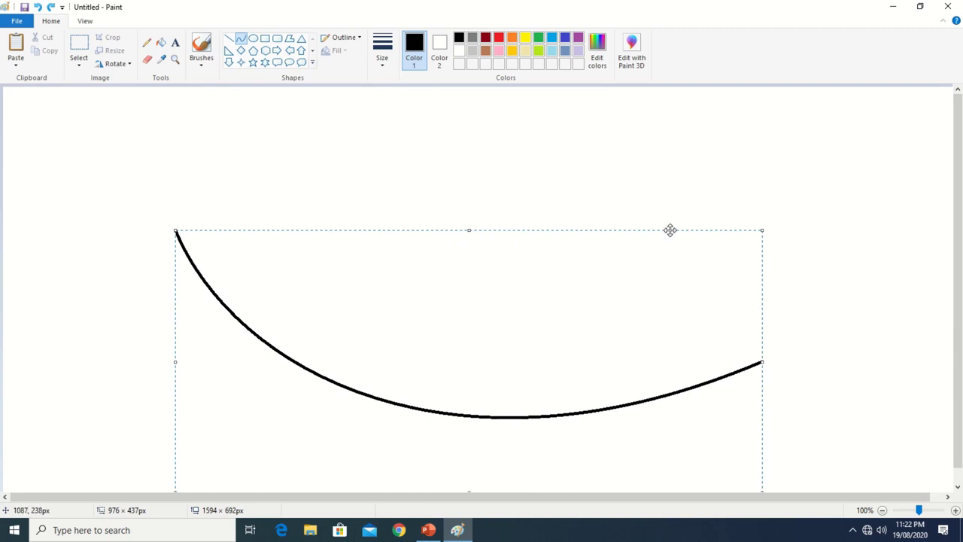
pyautogui.click(38, 7)
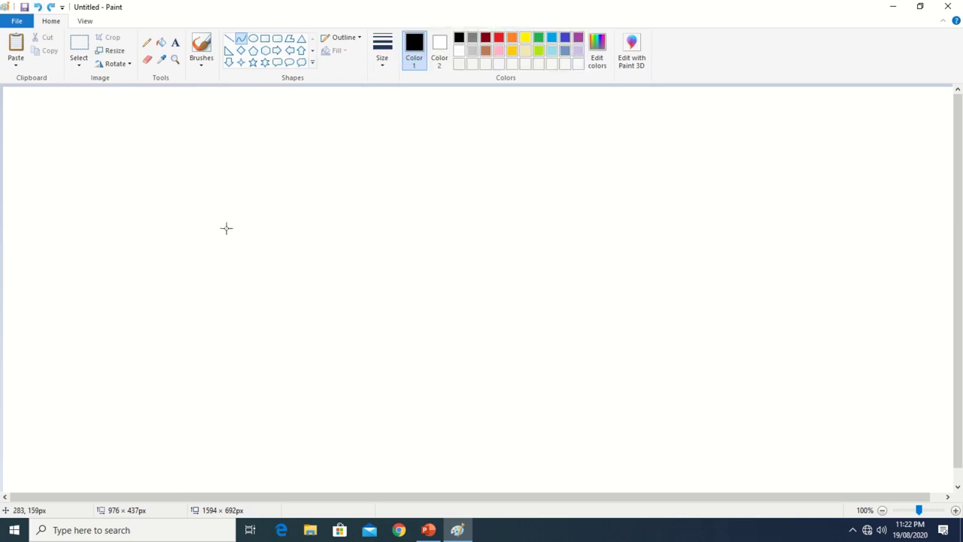
# Draw a practice S-shaped curve about 839 px wide, bending it down near its start and up near its end, and undo it
pyautogui.moveTo(201, 222); pyautogui.dragTo(708, 293)
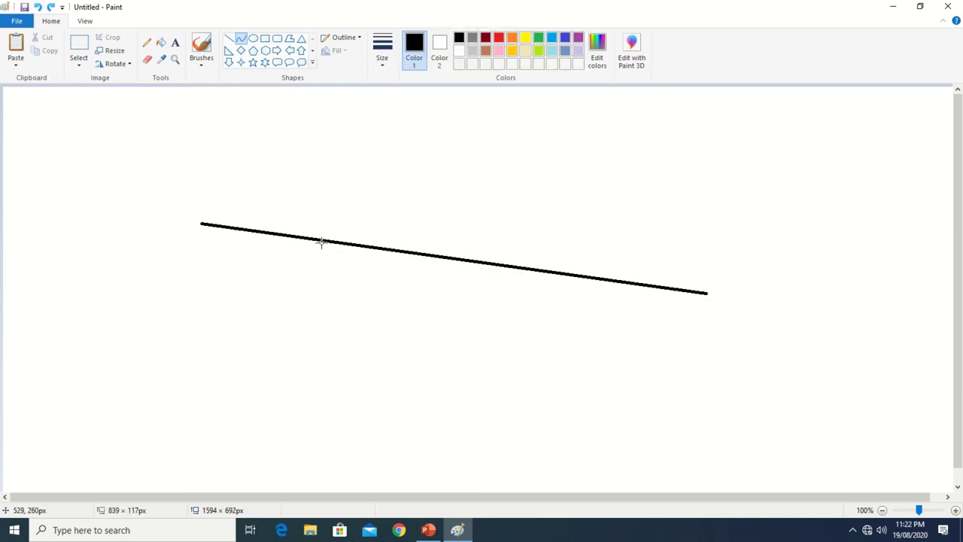
pyautogui.moveTo(322, 241); pyautogui.dragTo(283, 413)
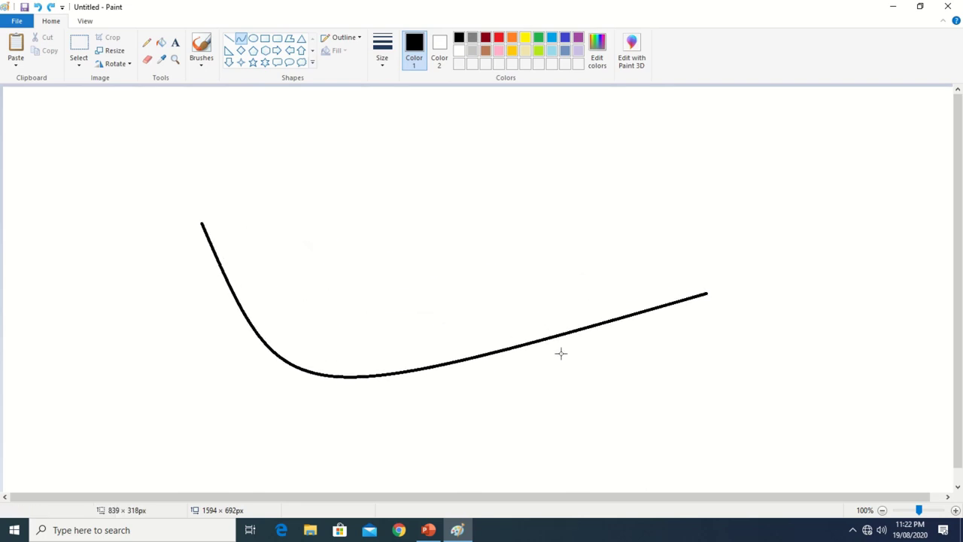
pyautogui.moveTo(672, 307); pyautogui.dragTo(455, 126)
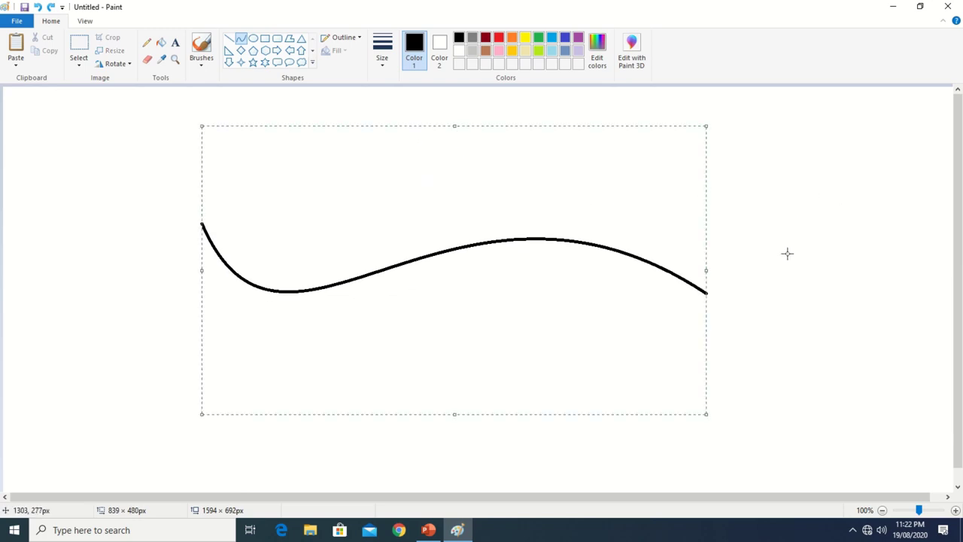
pyautogui.hotkey('ctrl', 'z')
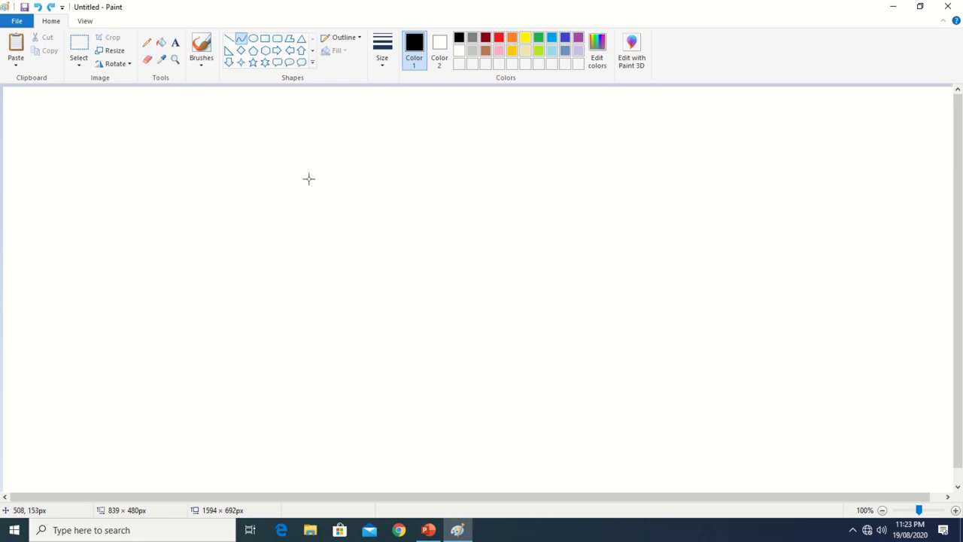
# Try a narrow upright ellipse about 54 × 111 px with the current line thickness, and undo it
pyautogui.click(256, 42)
pyautogui.moveTo(338, 254); pyautogui.dragTo(370, 319)
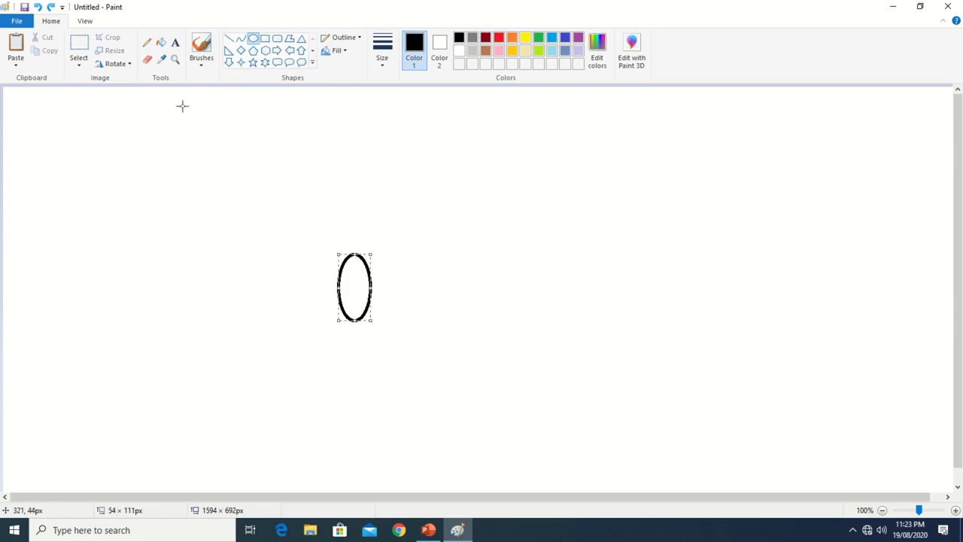
pyautogui.click(37, 7)
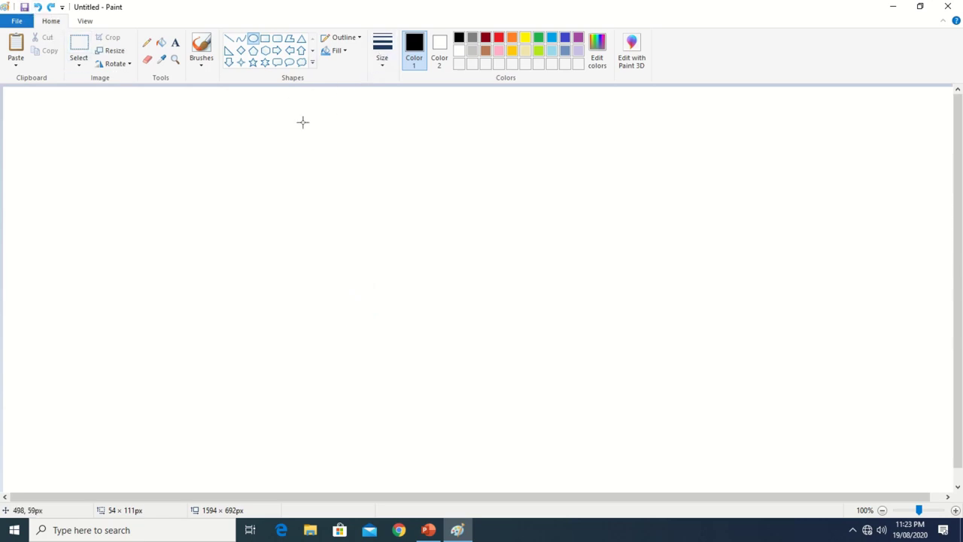
# Set the line thickness to the second-thinnest size and draw an upright ellipse about 53 × 99 px near the canvas centre
pyautogui.click(384, 63)
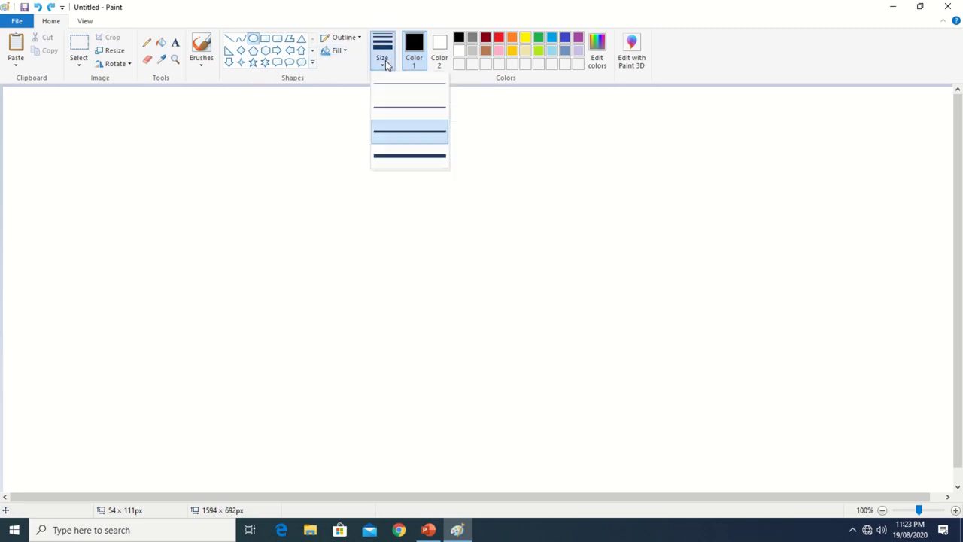
pyautogui.click(406, 108)
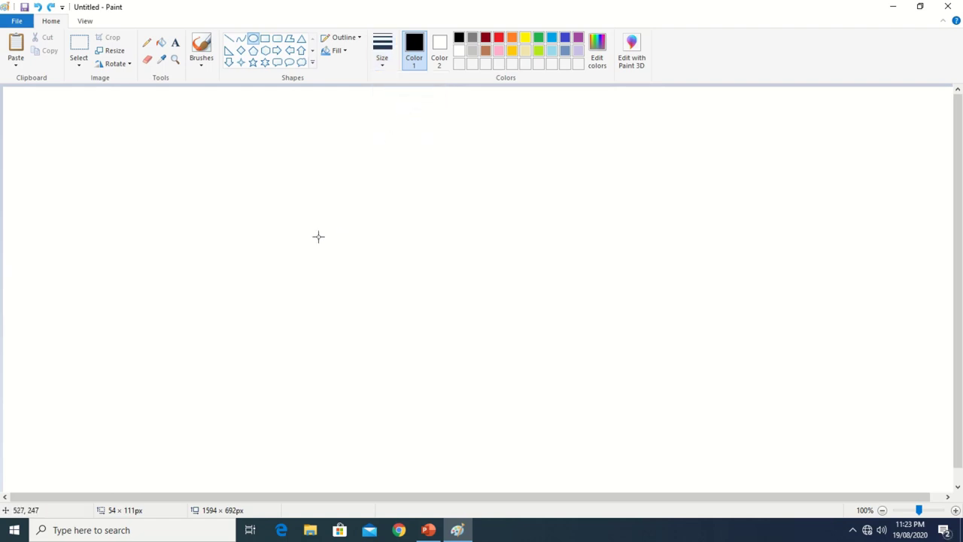
pyautogui.moveTo(346, 244); pyautogui.dragTo(378, 305)
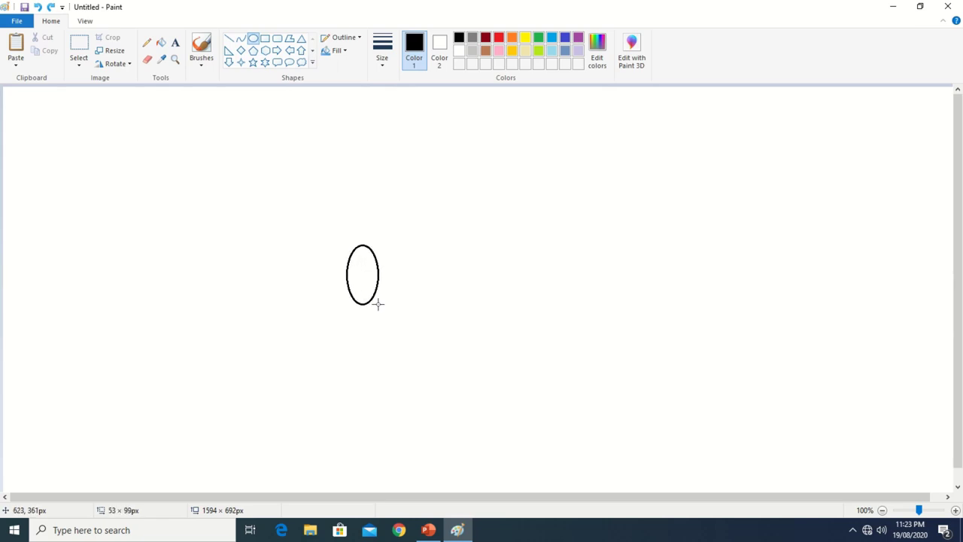
pyautogui.moveTo(379, 304); pyautogui.dragTo(379, 304)
# Draw an upward-arching curve about 86 × 37 px and position it touching the bottom of the upright ellipse
pyautogui.click(241, 39)
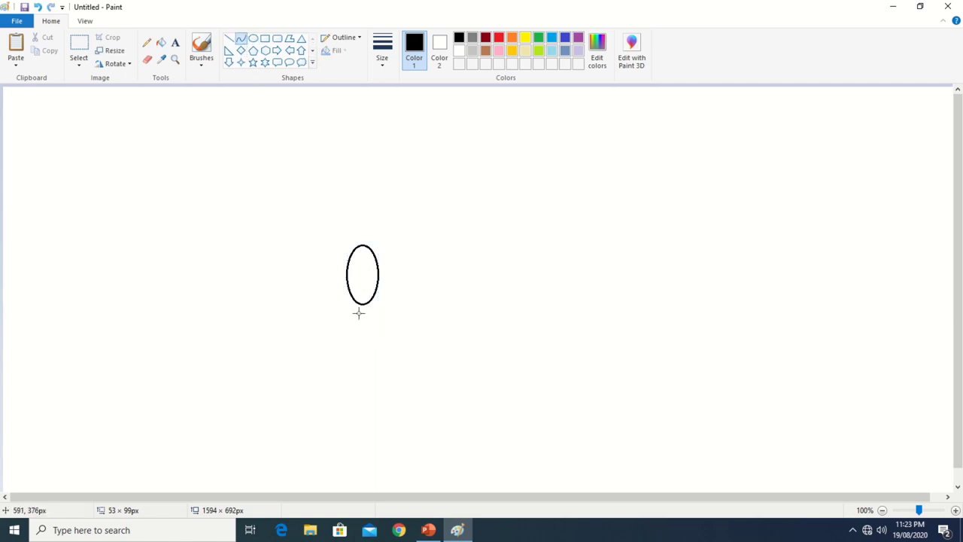
pyautogui.moveTo(358, 313); pyautogui.dragTo(403, 293)
pyautogui.moveTo(377, 305)
pyautogui.mouseDown()
pyautogui.moveTo(366, 300)
pyautogui.moveTo(388, 289)
pyautogui.mouseUp()
pyautogui.click(38, 7)
pyautogui.click(356, 308)
pyautogui.moveTo(353, 316); pyautogui.dragTo(396, 295)
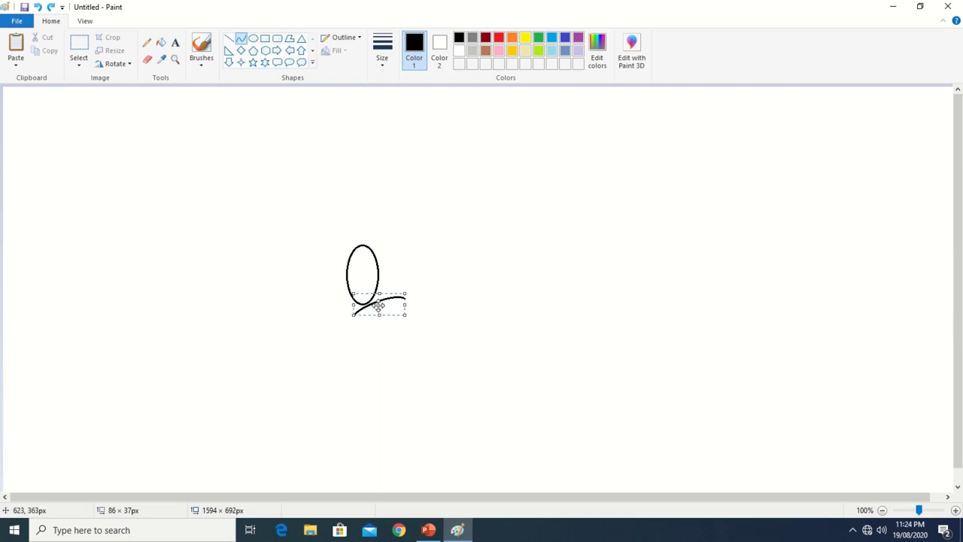
pyautogui.moveTo(378, 306); pyautogui.dragTo(378, 303)
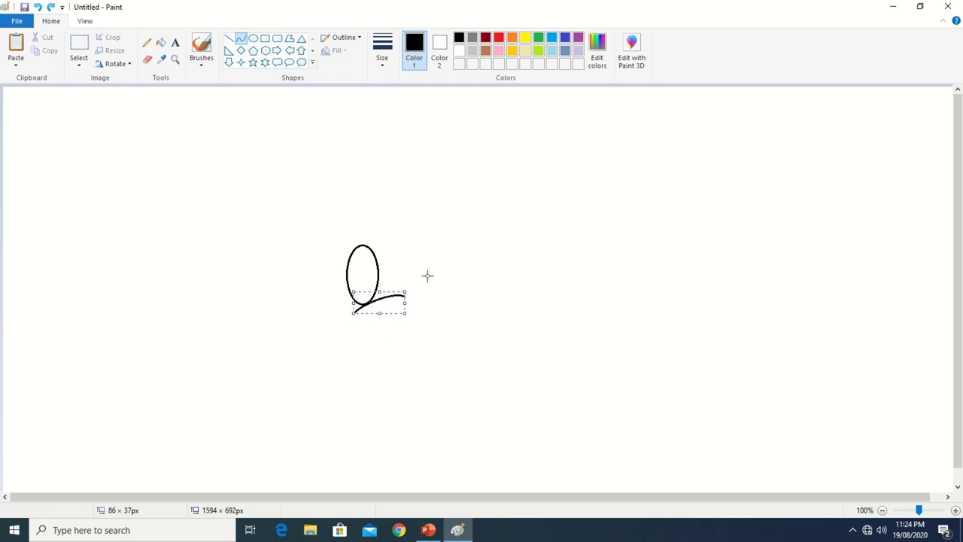
pyautogui.click(434, 246)
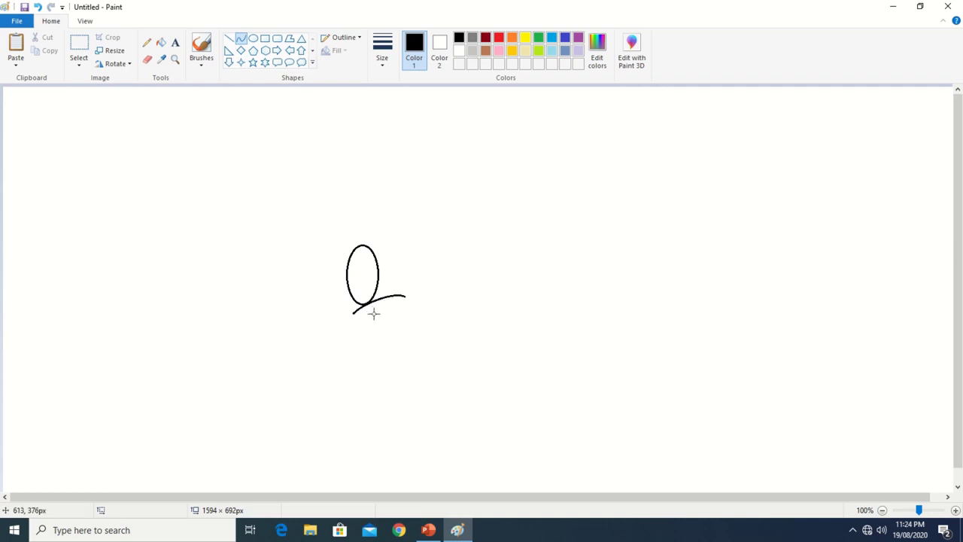
# Draw a horizontal ellipse about 102 × 69 px just below the short arched curve
pyautogui.click(253, 38)
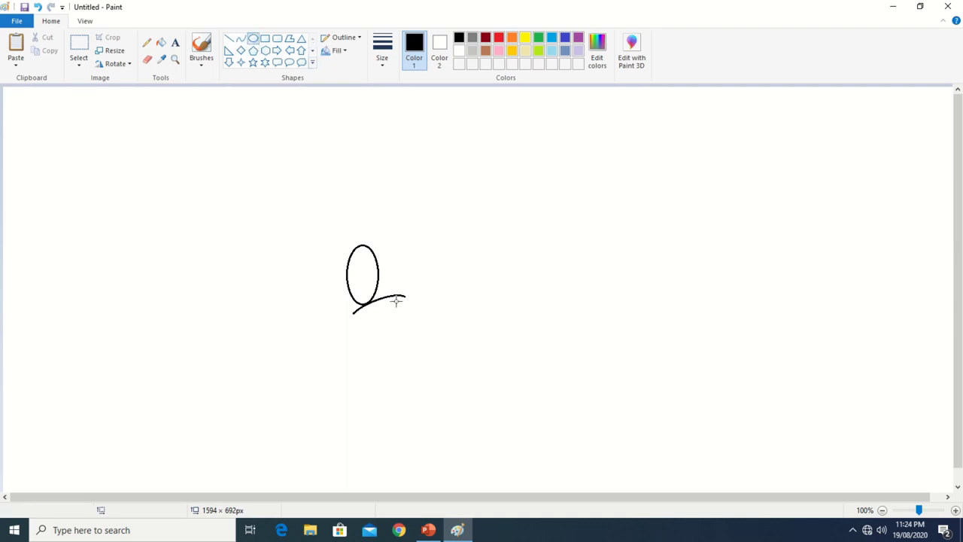
pyautogui.moveTo(370, 314)
pyautogui.mouseDown()
pyautogui.moveTo(422, 338)
pyautogui.moveTo(432, 356)
pyautogui.moveTo(398, 325)
pyautogui.mouseUp()
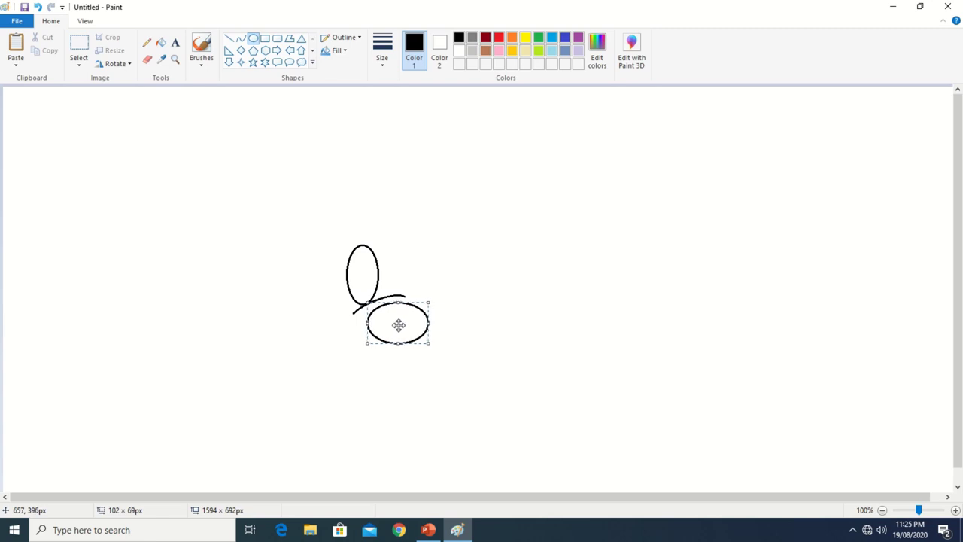
pyautogui.click(475, 222)
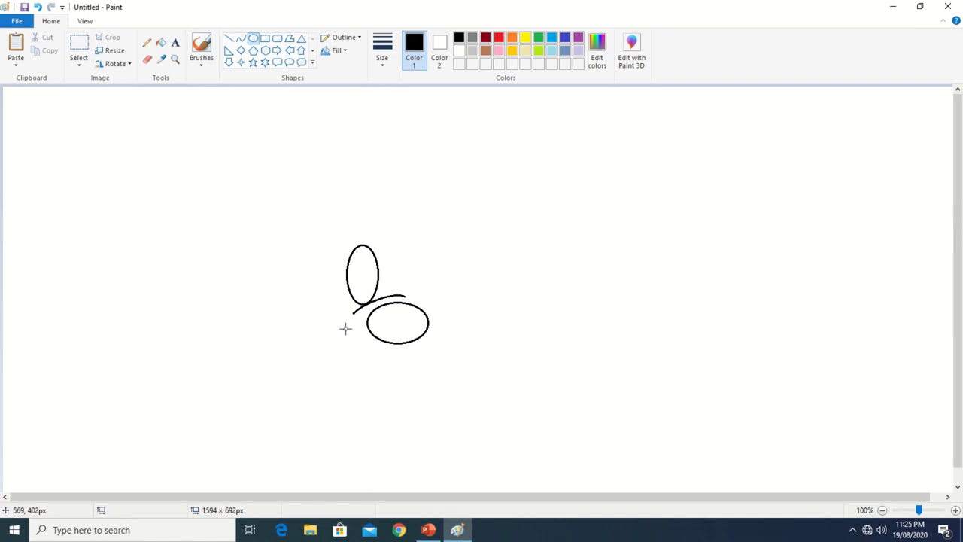
# Draw a downward-bowed smile curve about 256 × 95 px beneath the nose ellipse, bending it evenly on both sides
pyautogui.moveTo(346, 328); pyautogui.dragTo(500, 327)
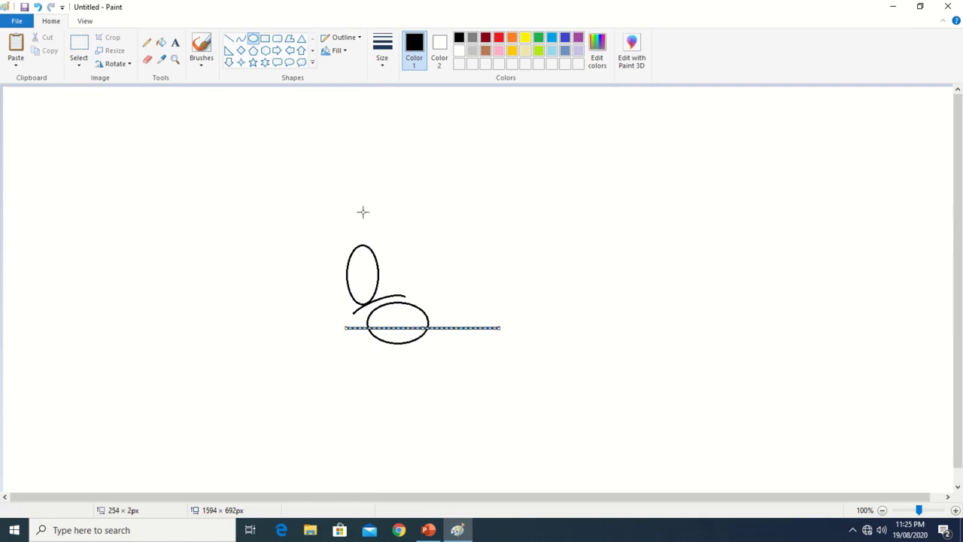
pyautogui.click(36, 7)
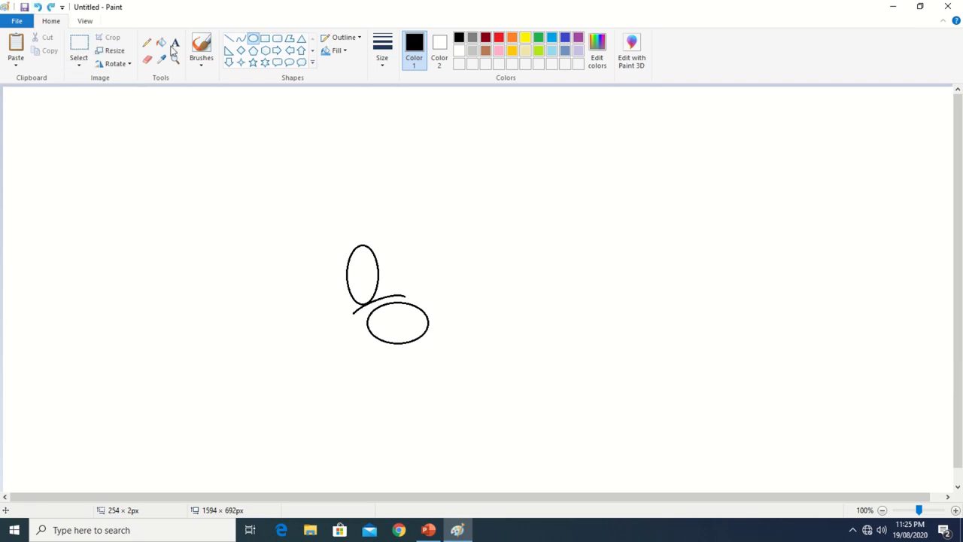
pyautogui.click(241, 38)
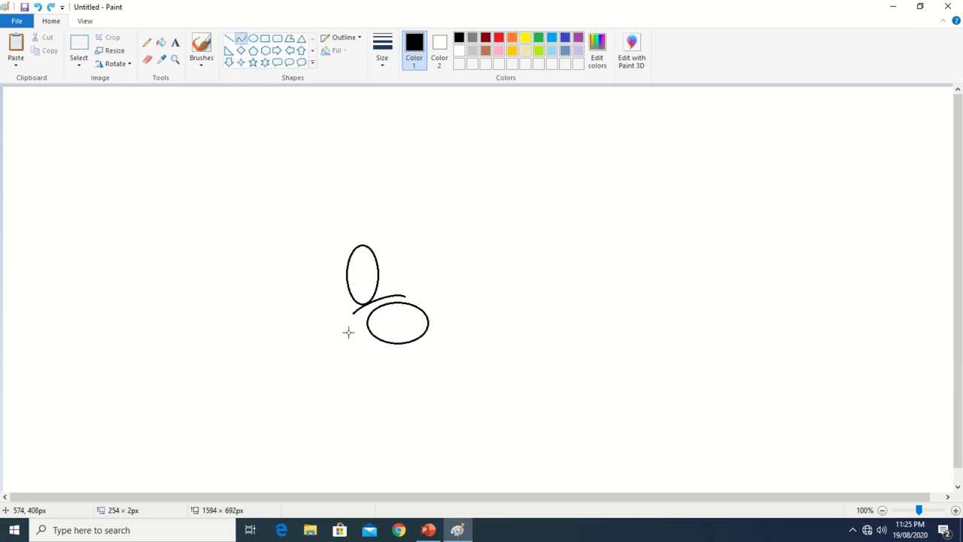
pyautogui.moveTo(344, 325); pyautogui.dragTo(501, 326)
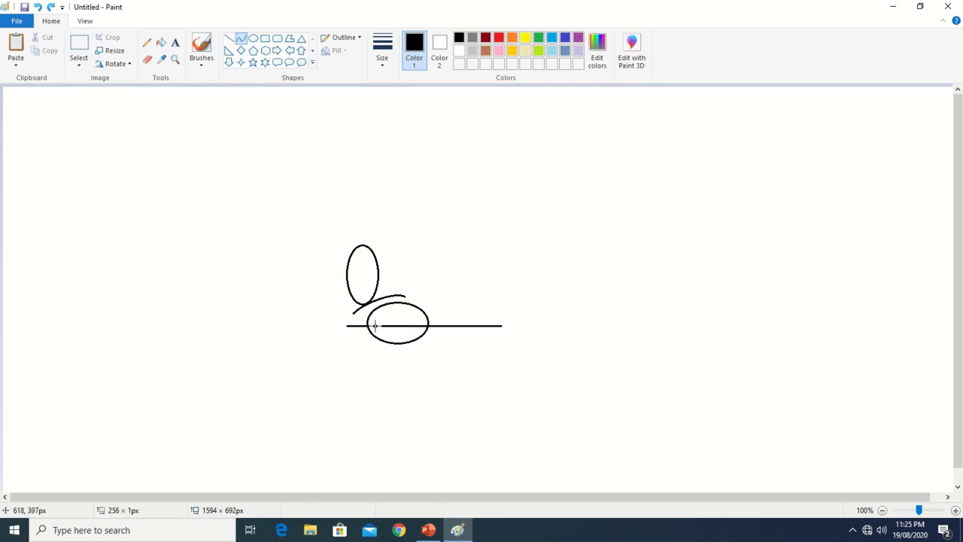
pyautogui.moveTo(374, 325); pyautogui.dragTo(379, 376)
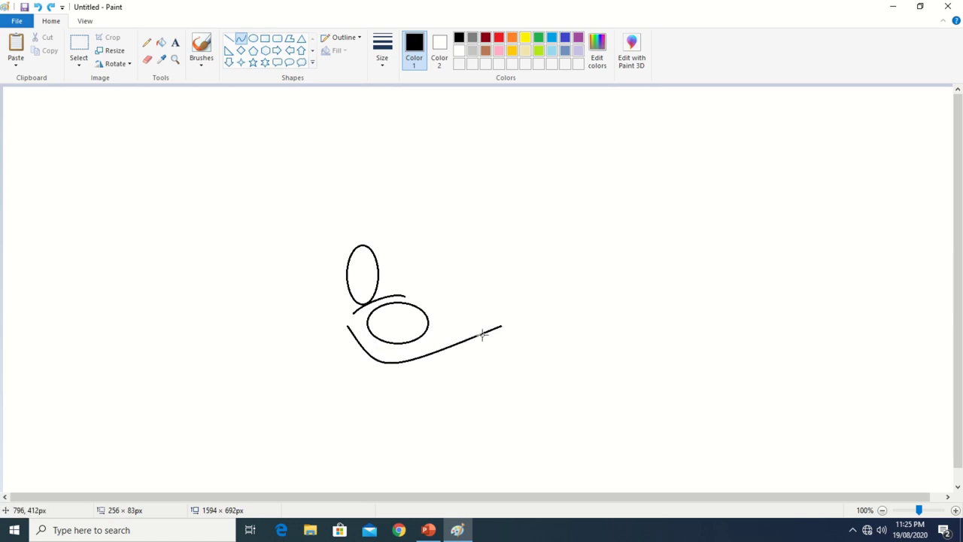
pyautogui.moveTo(482, 336); pyautogui.dragTo(483, 352)
pyautogui.moveTo(481, 373); pyautogui.dragTo(423, 383)
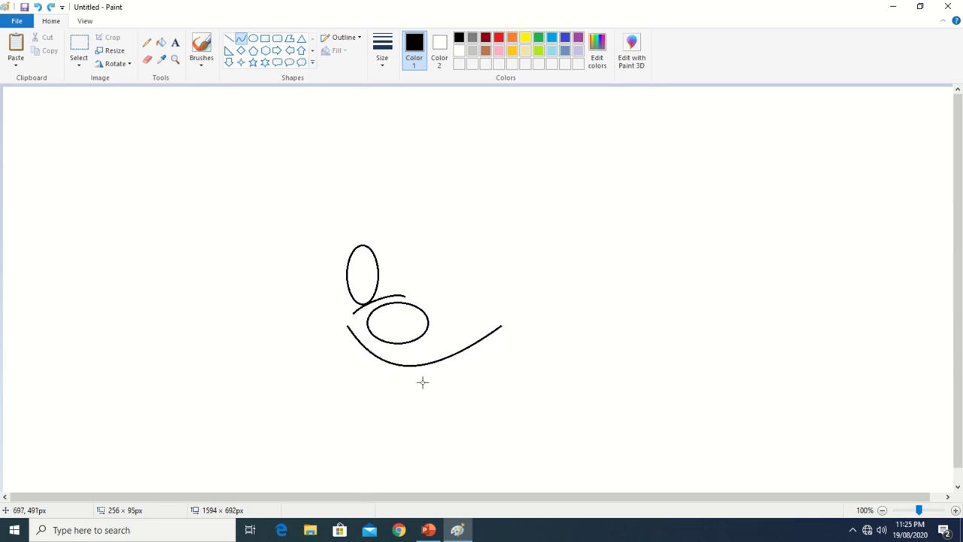
pyautogui.click(523, 213)
# Draw a short curve hanging from the left part of the smile and bend it outward into a lower lip
pyautogui.moveTo(367, 349); pyautogui.dragTo(405, 387)
pyautogui.moveTo(380, 367); pyautogui.dragTo(383, 388)
pyautogui.moveTo(383, 388); pyautogui.dragTo(385, 389)
pyautogui.click(490, 384)
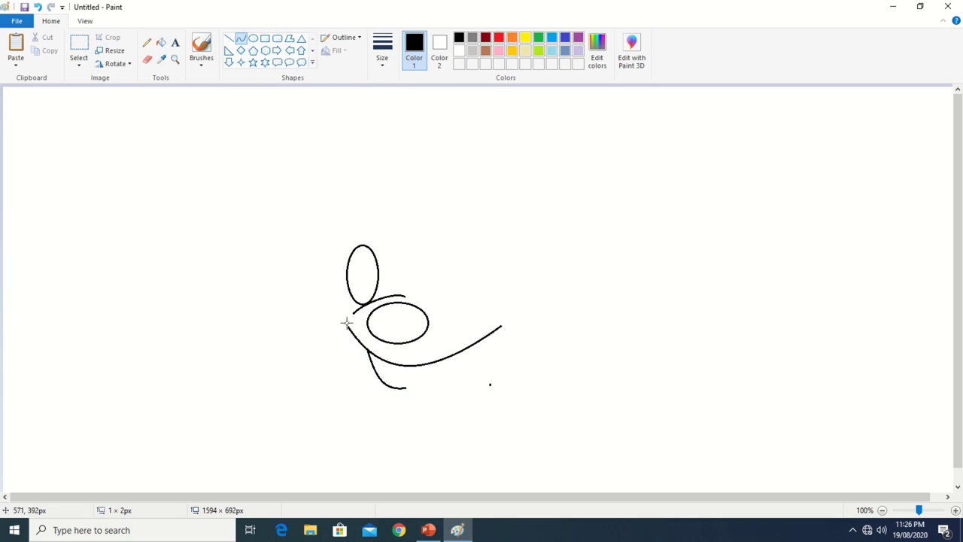
pyautogui.moveTo(490, 385); pyautogui.dragTo(384, 338)
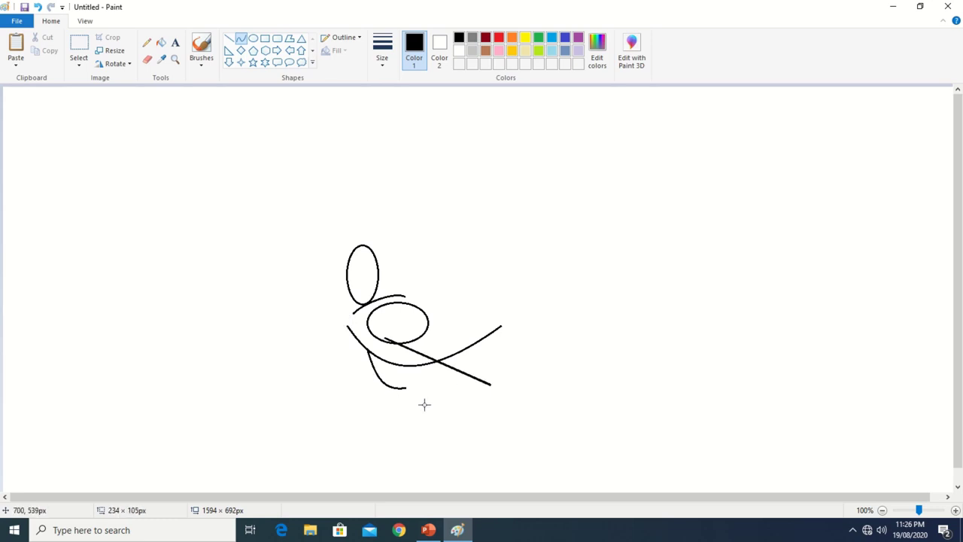
pyautogui.hotkey('ctrl', 'z')
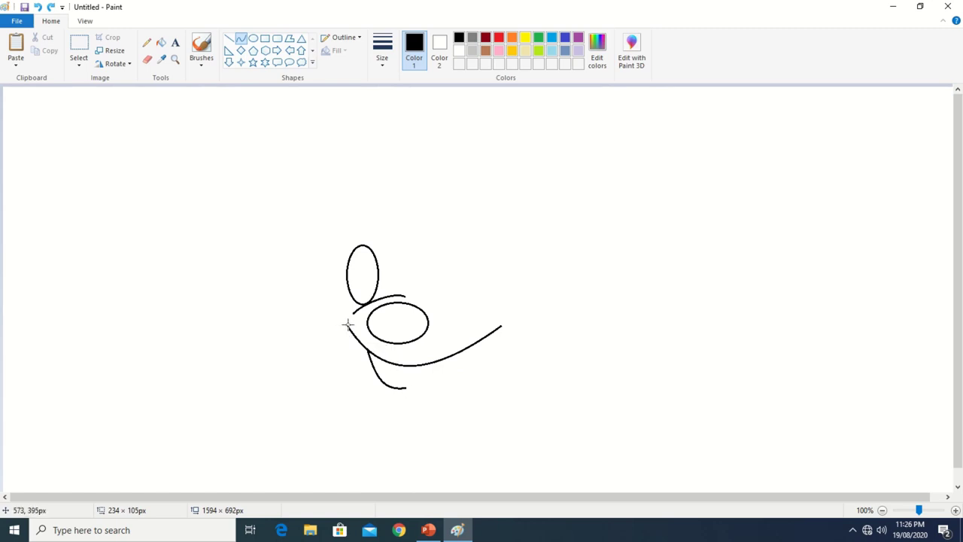
# Draw a small bent tick about 15 × 17 px across the left end of the smile as the mouth corner
pyautogui.click(405, 387)
pyautogui.moveTo(345, 324)
pyautogui.mouseDown()
pyautogui.moveTo(365, 380)
pyautogui.moveTo(498, 428)
pyautogui.moveTo(404, 428)
pyautogui.moveTo(505, 376)
pyautogui.moveTo(393, 389)
pyautogui.moveTo(403, 388)
pyautogui.mouseUp()
pyautogui.moveTo(350, 322); pyautogui.dragTo(343, 331)
pyautogui.moveTo(343, 328); pyautogui.dragTo(343, 326)
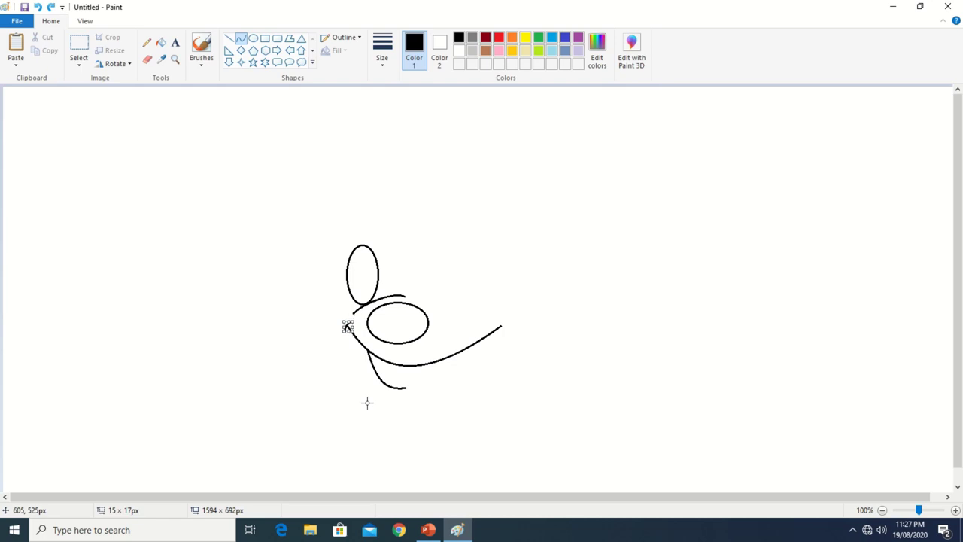
pyautogui.click(342, 395)
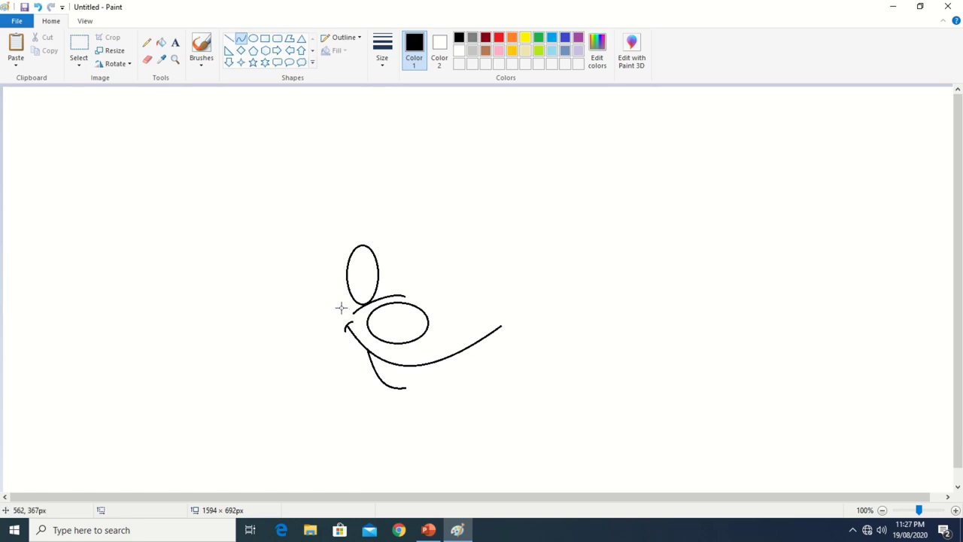
# Draw a curve arching around the left side and top of the eye ellipse, and enlarge it to about 131 × 222 px
pyautogui.moveTo(341, 307); pyautogui.dragTo(393, 235)
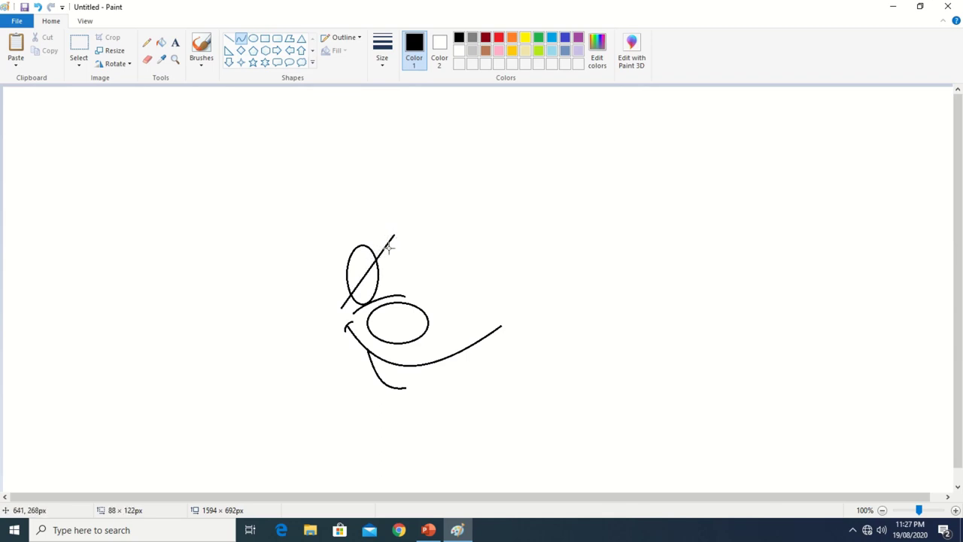
pyautogui.moveTo(354, 285); pyautogui.dragTo(323, 261)
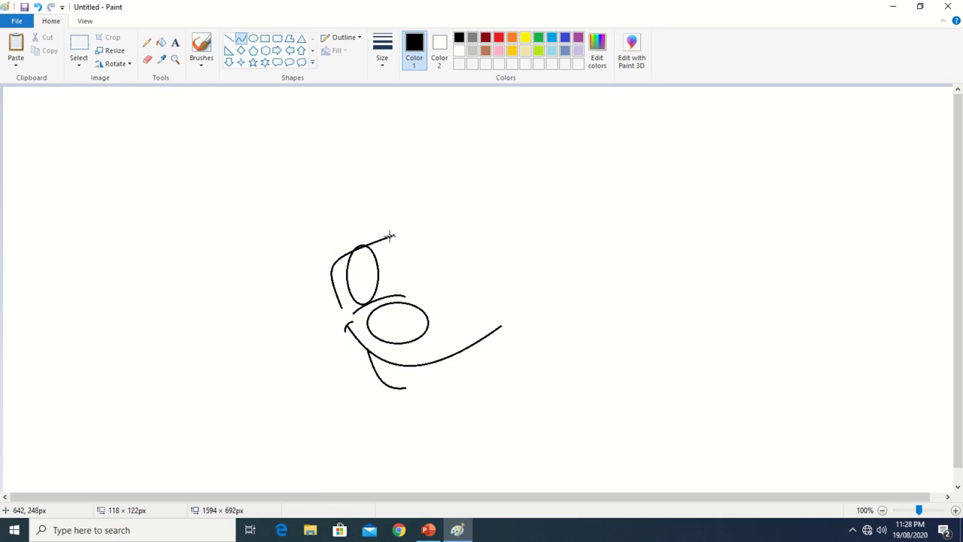
pyautogui.moveTo(389, 235); pyautogui.dragTo(341, 189)
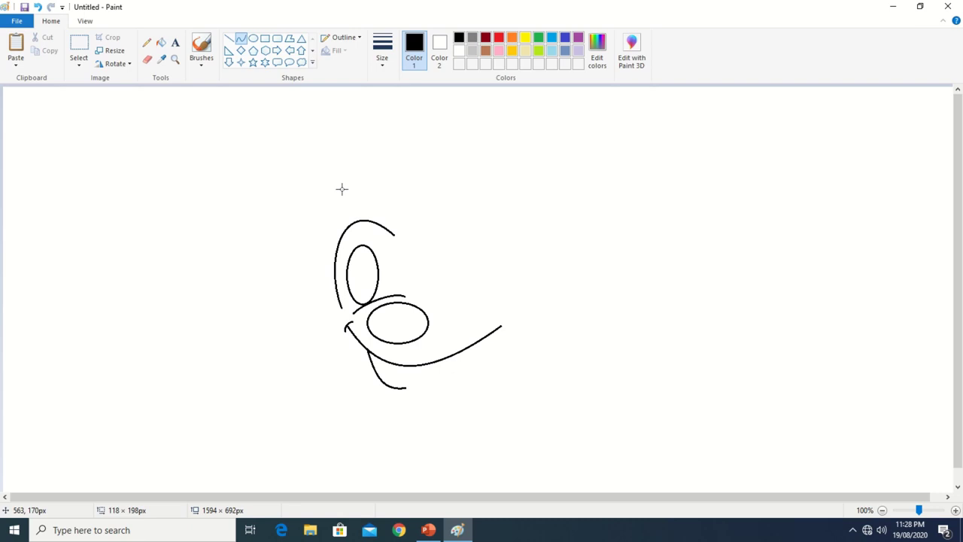
pyautogui.moveTo(342, 189); pyautogui.dragTo(312, 173)
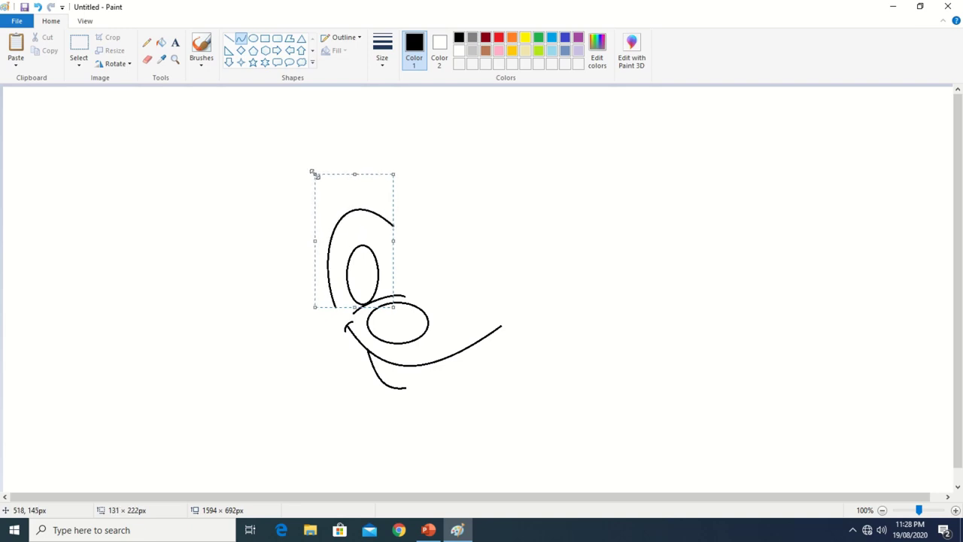
pyautogui.click(478, 225)
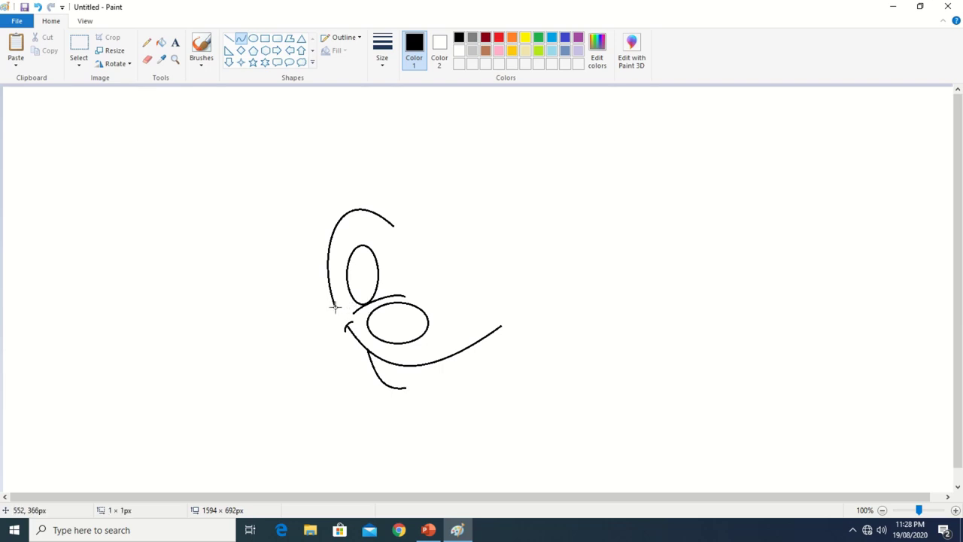
# Draw a bulging cheek curve about 116 × 142 px down from the eye arch, continued by a chin curve about 56 × 38 px below the lip
pyautogui.moveTo(335, 306); pyautogui.dragTo(371, 380)
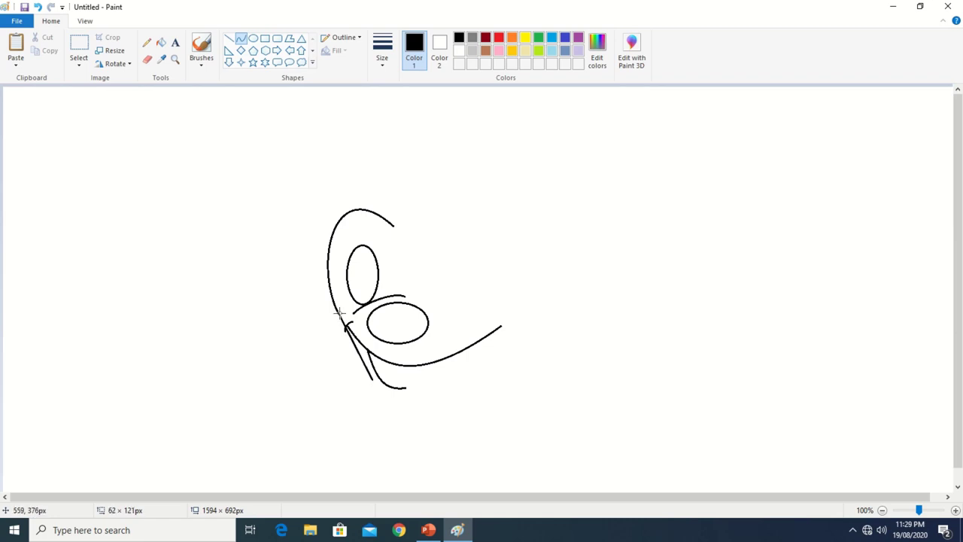
pyautogui.moveTo(339, 316); pyautogui.dragTo(302, 295)
pyautogui.click(331, 313)
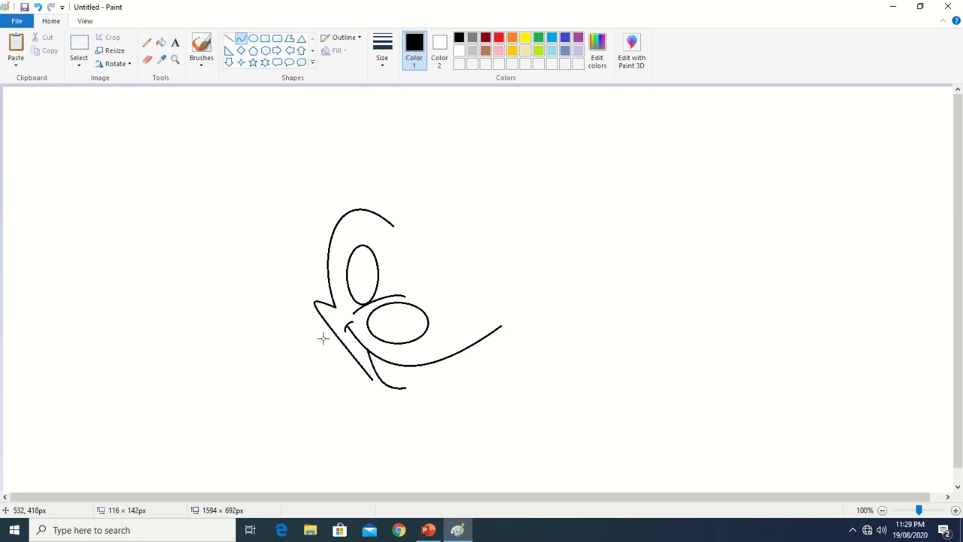
pyautogui.click(354, 362)
pyautogui.moveTo(354, 361); pyautogui.dragTo(327, 381)
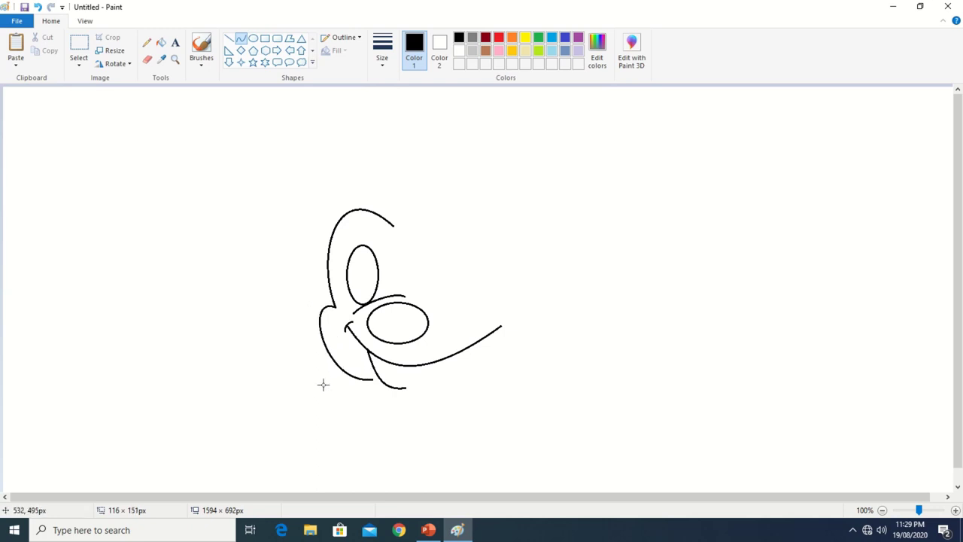
pyautogui.moveTo(323, 385)
pyautogui.mouseDown()
pyautogui.moveTo(323, 367)
pyautogui.moveTo(316, 370)
pyautogui.mouseUp()
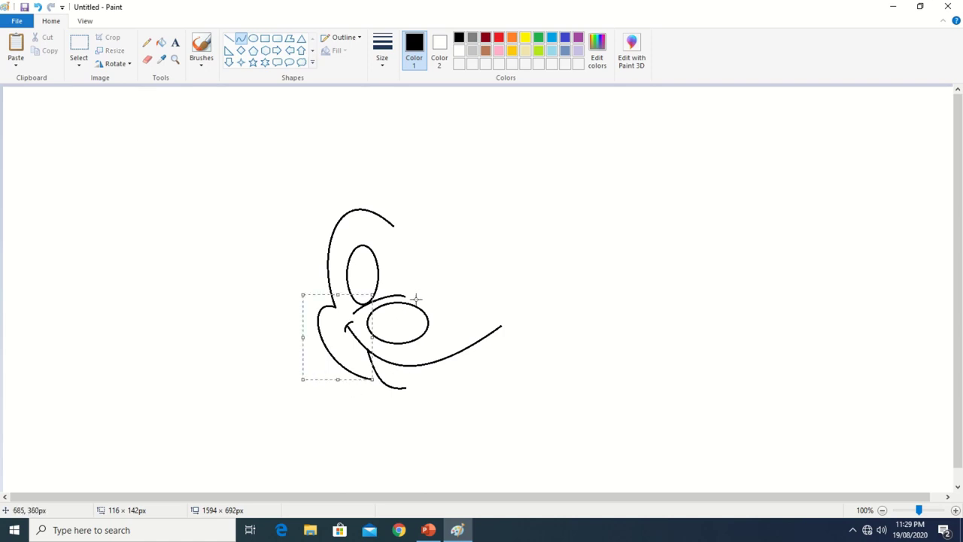
pyautogui.click(541, 227)
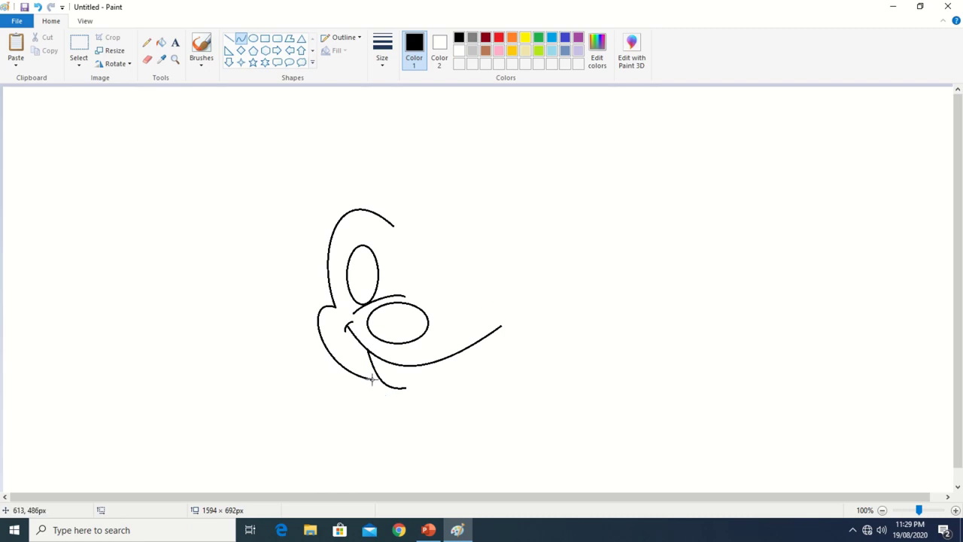
pyautogui.moveTo(371, 380)
pyautogui.mouseDown()
pyautogui.moveTo(391, 407)
pyautogui.moveTo(403, 394)
pyautogui.moveTo(378, 389)
pyautogui.moveTo(401, 397)
pyautogui.mouseUp()
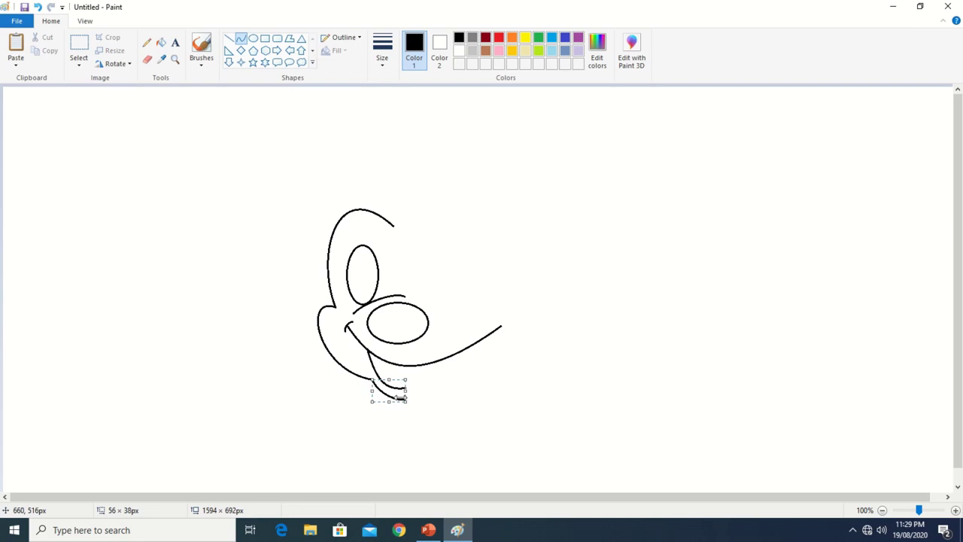
pyautogui.click(438, 392)
# Draw a circle about 167 × 167 px for the ear and position it at the upper left of the eye arch
pyautogui.click(254, 39)
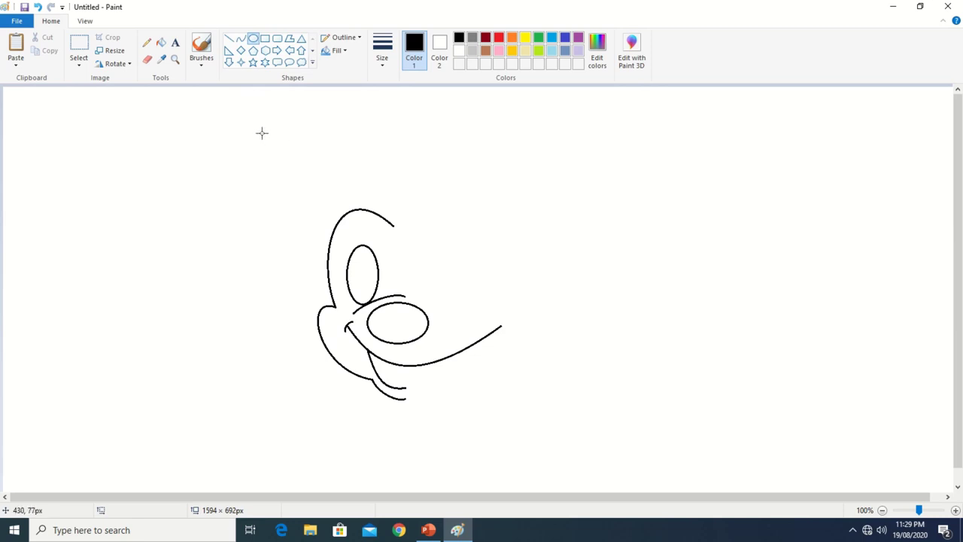
pyautogui.moveTo(262, 131)
pyautogui.mouseDown()
pyautogui.moveTo(336, 238)
pyautogui.moveTo(362, 304)
pyautogui.mouseUp()
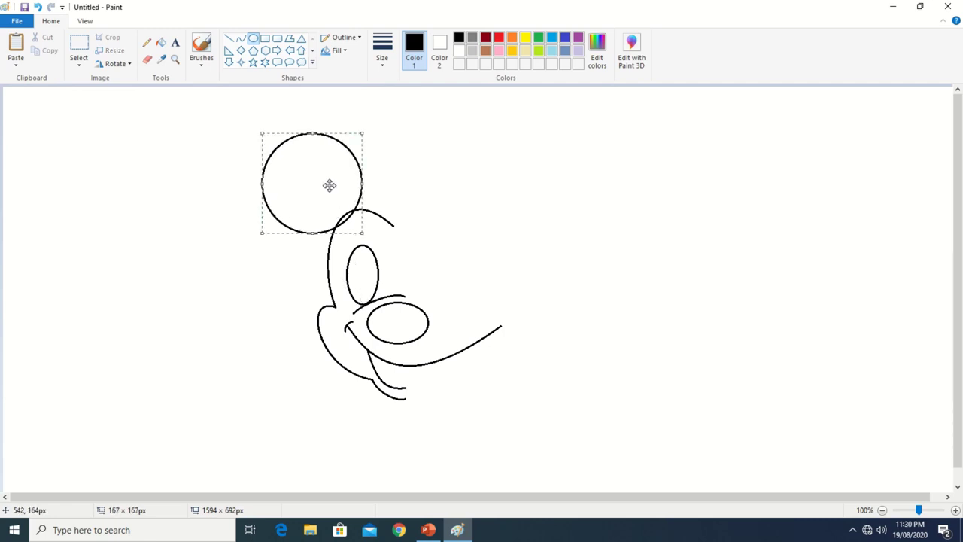
pyautogui.moveTo(329, 185); pyautogui.dragTo(311, 191)
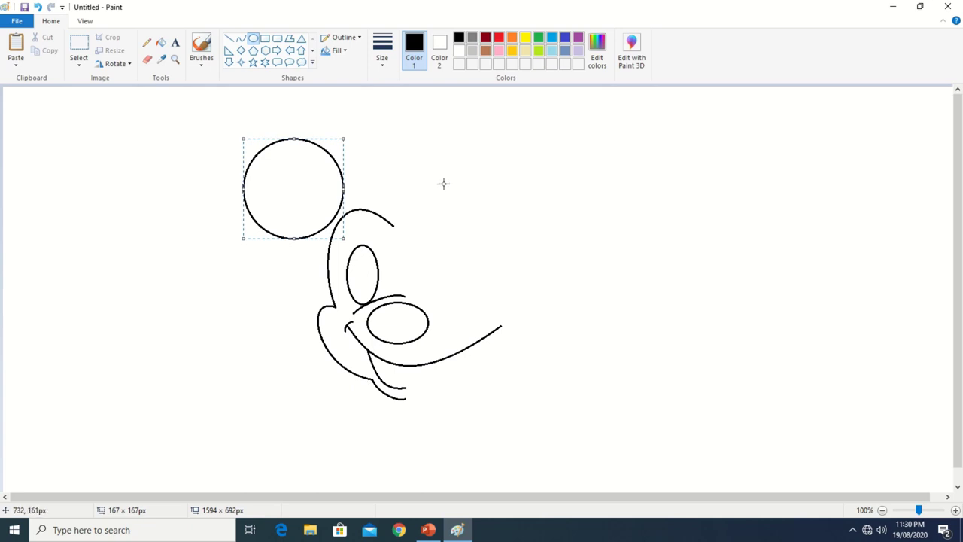
pyautogui.click(467, 162)
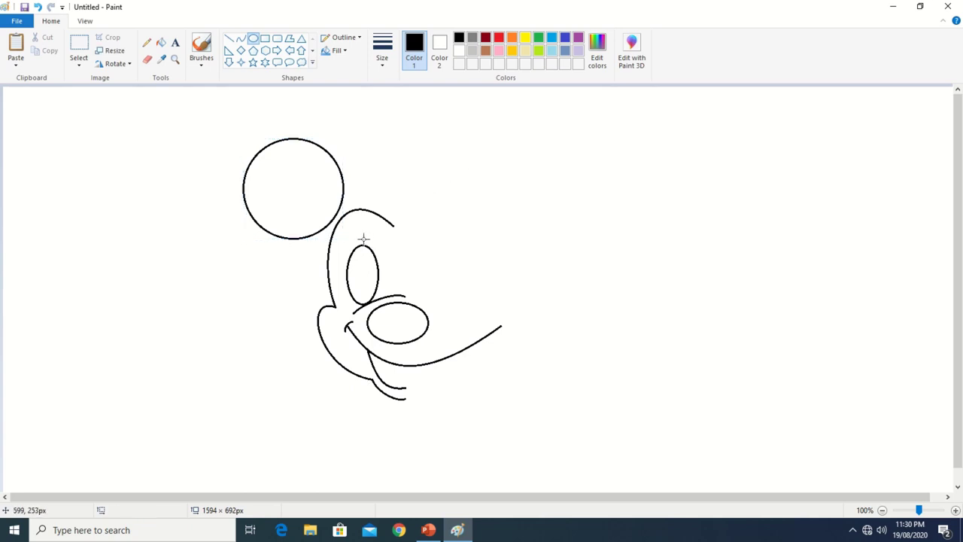
# Try an outer head curve about 138 × 238 px from the cheek to above the eye arch, and undo it
pyautogui.click(241, 39)
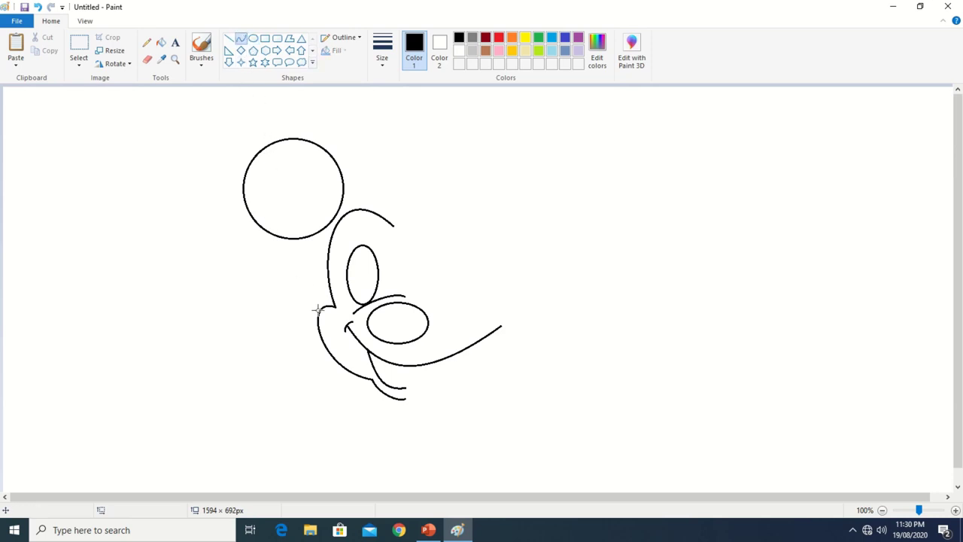
pyautogui.moveTo(320, 307); pyautogui.dragTo(394, 199)
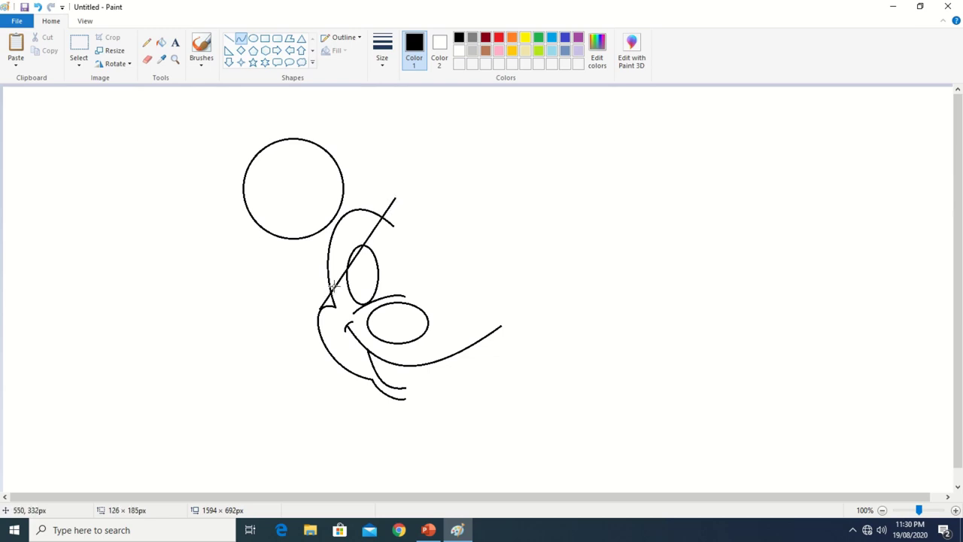
pyautogui.moveTo(336, 286); pyautogui.dragTo(312, 237)
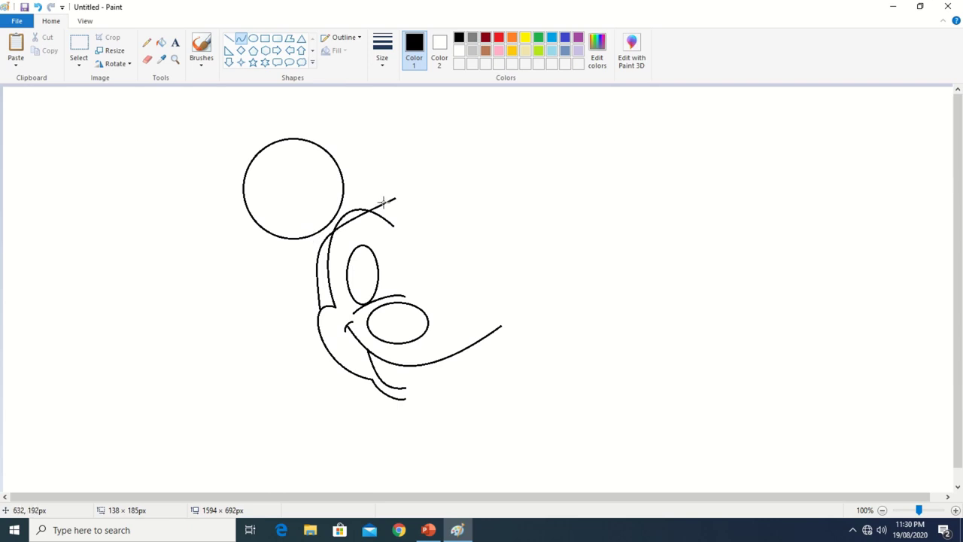
pyautogui.moveTo(384, 202); pyautogui.dragTo(333, 167)
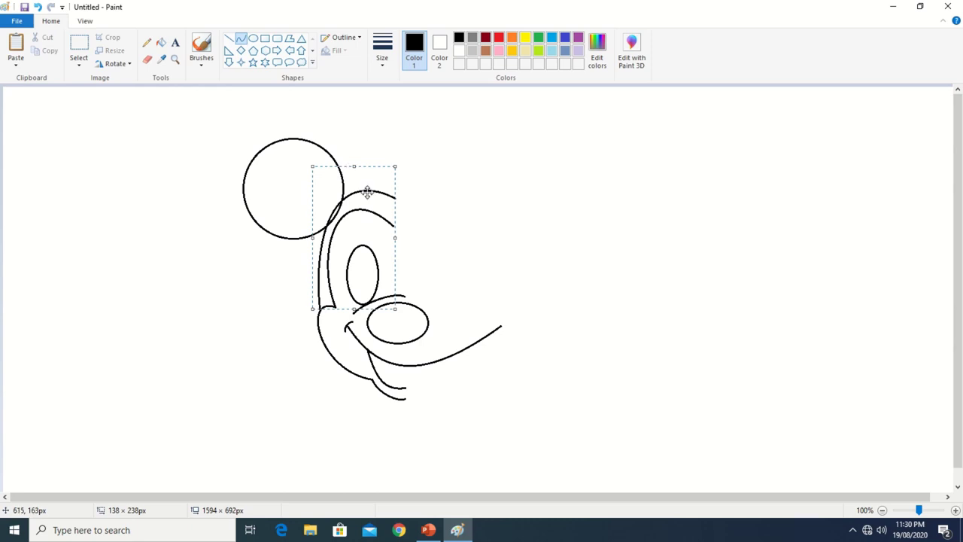
pyautogui.click(512, 181)
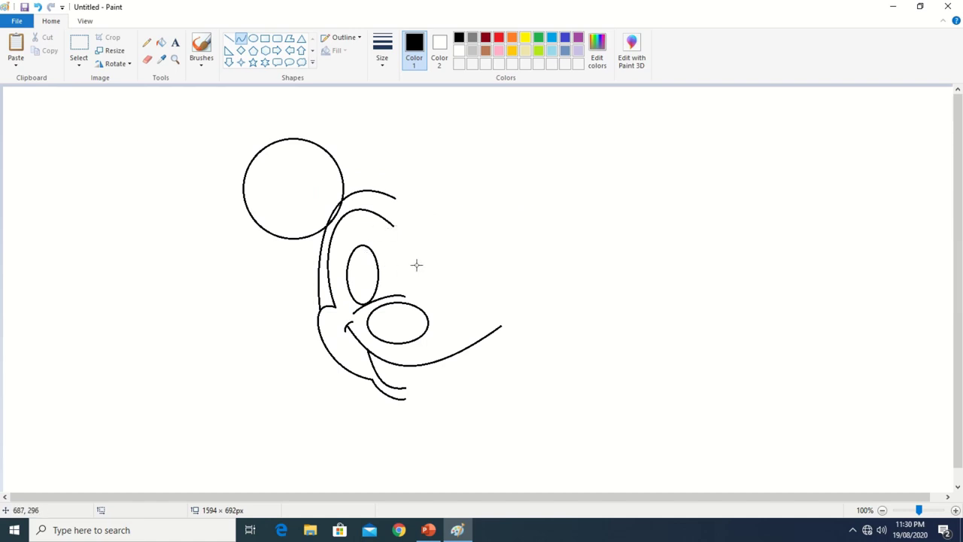
pyautogui.hotkey('ctrl', 'z')
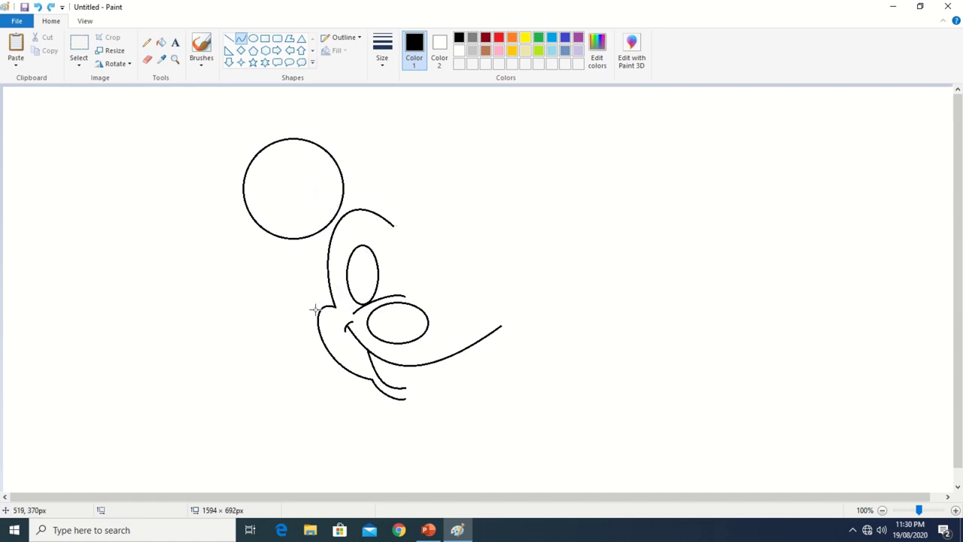
# Draw an outer head curve about 148 × 203 px from the top of the cheek around and above the eye arch
pyautogui.moveTo(319, 309)
pyautogui.mouseDown()
pyautogui.moveTo(391, 187)
pyautogui.moveTo(396, 196)
pyautogui.mouseUp()
pyautogui.moveTo(336, 283); pyautogui.dragTo(307, 244)
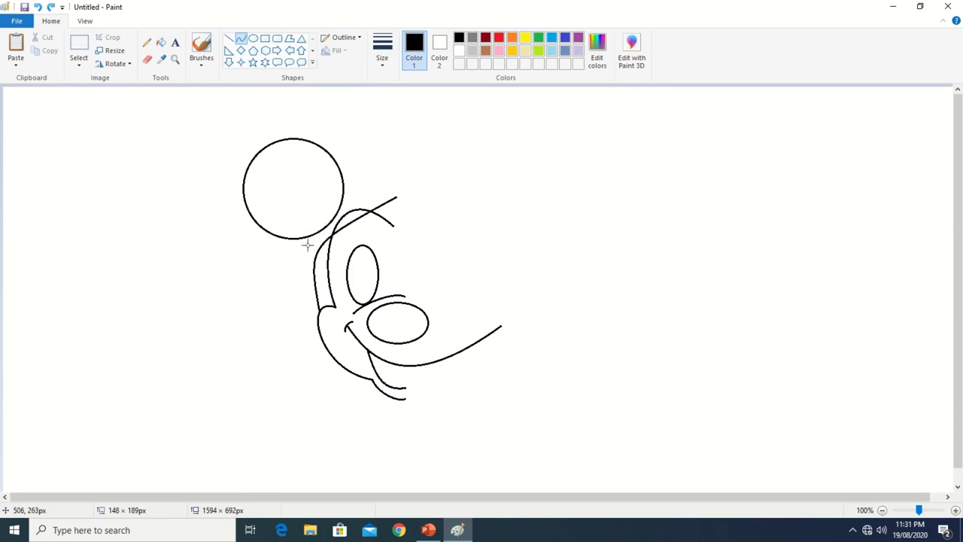
pyautogui.moveTo(381, 204); pyautogui.dragTo(320, 189)
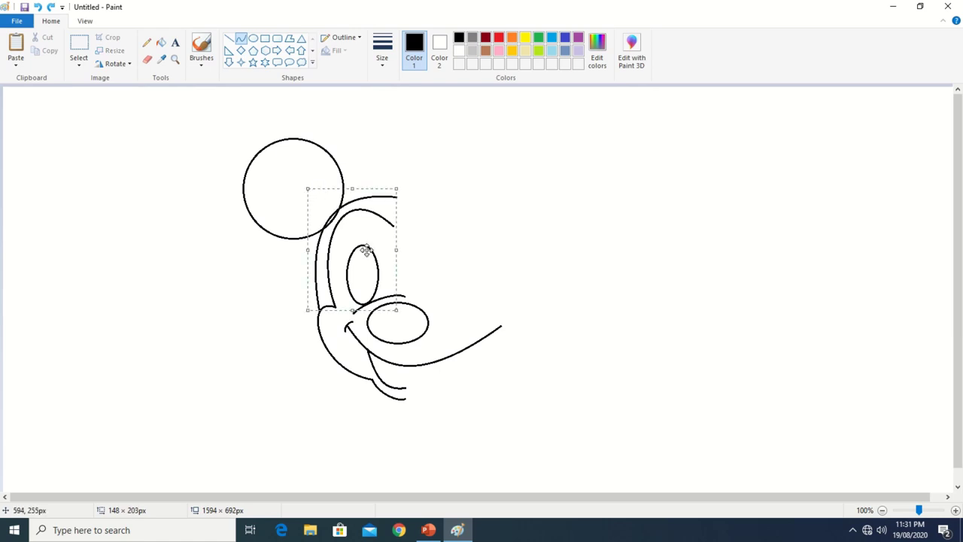
pyautogui.click(480, 187)
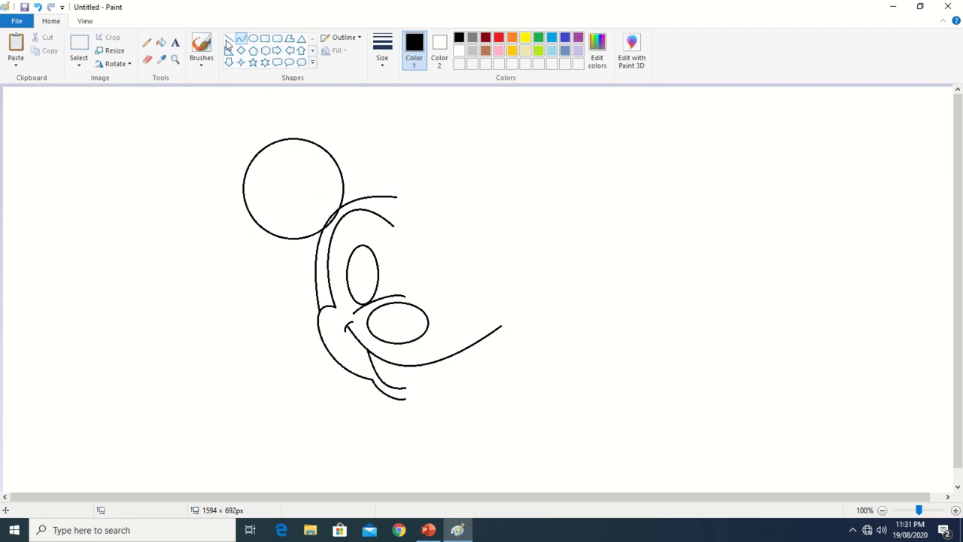
# Try selecting and shifting the left half of the face with a region about 319 × 552 px, and undo the shift
pyautogui.click(79, 44)
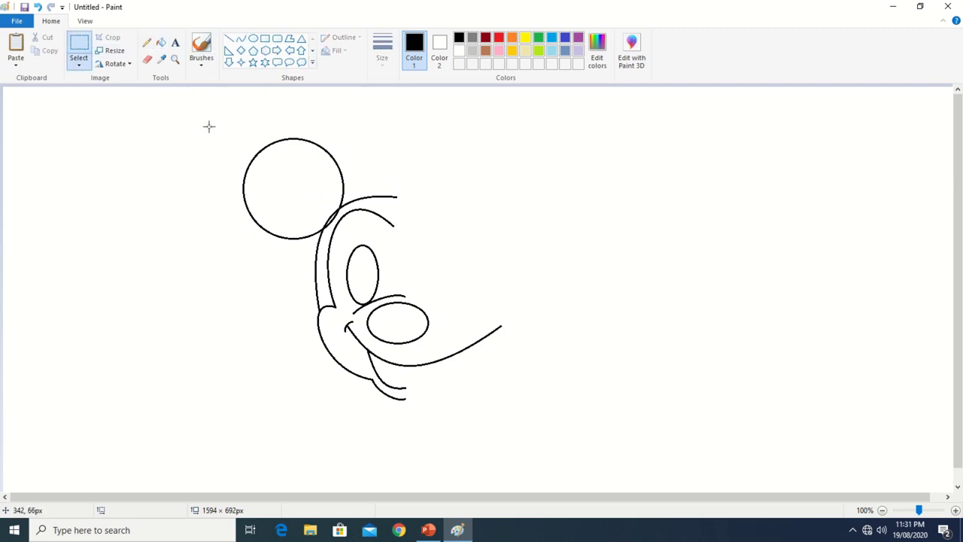
pyautogui.moveTo(209, 114)
pyautogui.mouseDown()
pyautogui.moveTo(338, 228)
pyautogui.moveTo(410, 393)
pyautogui.moveTo(401, 445)
pyautogui.mouseUp()
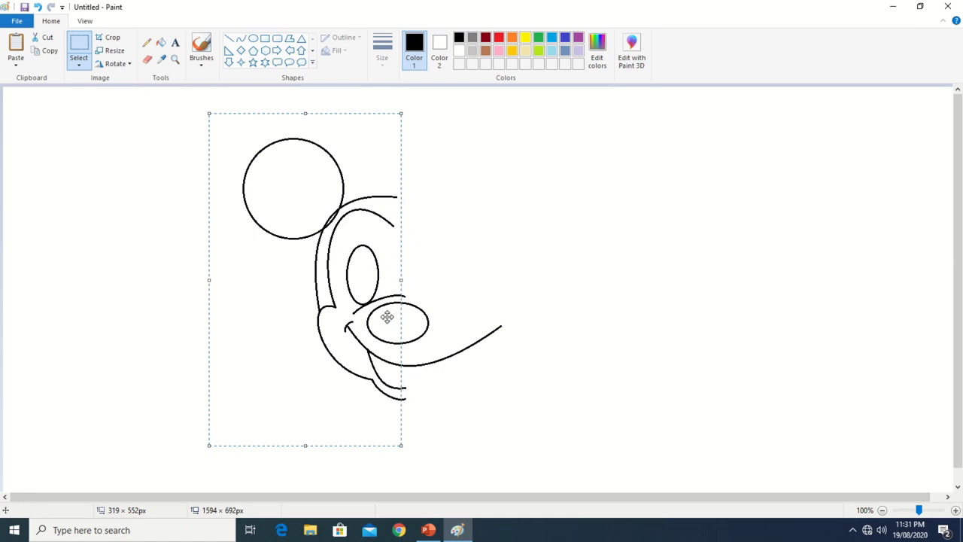
pyautogui.hotkey('ctrl', 'z')
pyautogui.hotkey('ctrl', 'z')
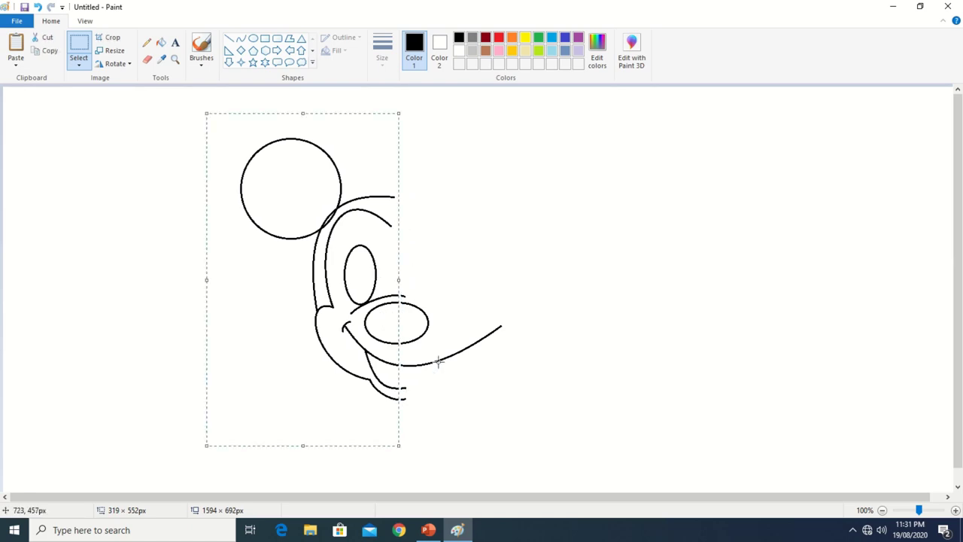
pyautogui.hotkey('ctrl', 'y')
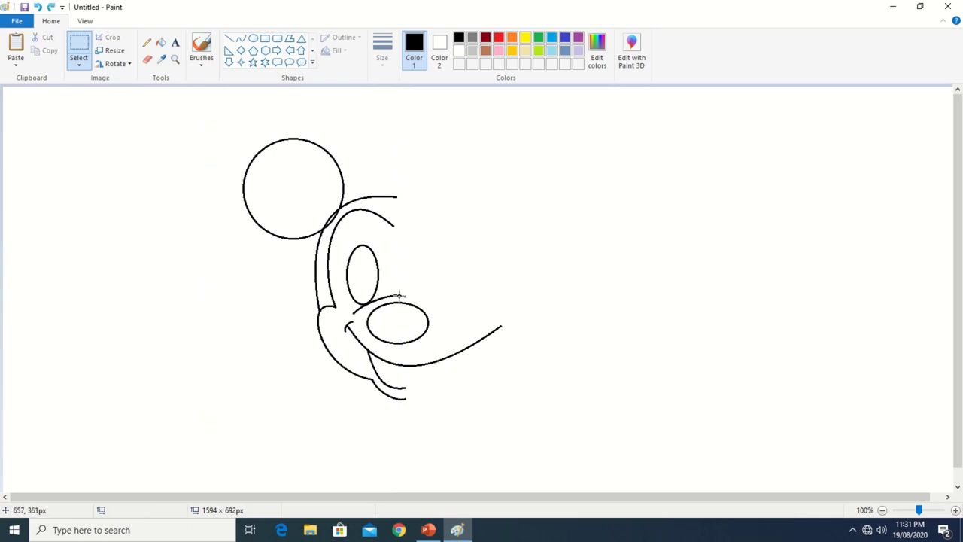
# Duplicate the left half of the face from a rectangular selection about 302 × 545 px, ending at the face's centre line
pyautogui.moveTo(222, 105)
pyautogui.mouseDown()
pyautogui.moveTo(304, 185)
pyautogui.moveTo(417, 339)
pyautogui.moveTo(402, 432)
pyautogui.mouseUp()
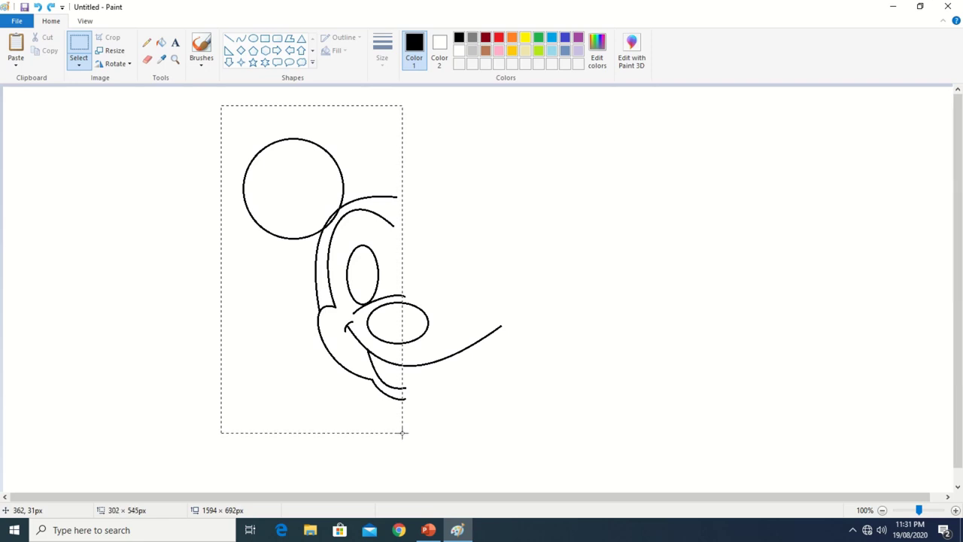
pyautogui.moveTo(402, 432); pyautogui.dragTo(403, 433)
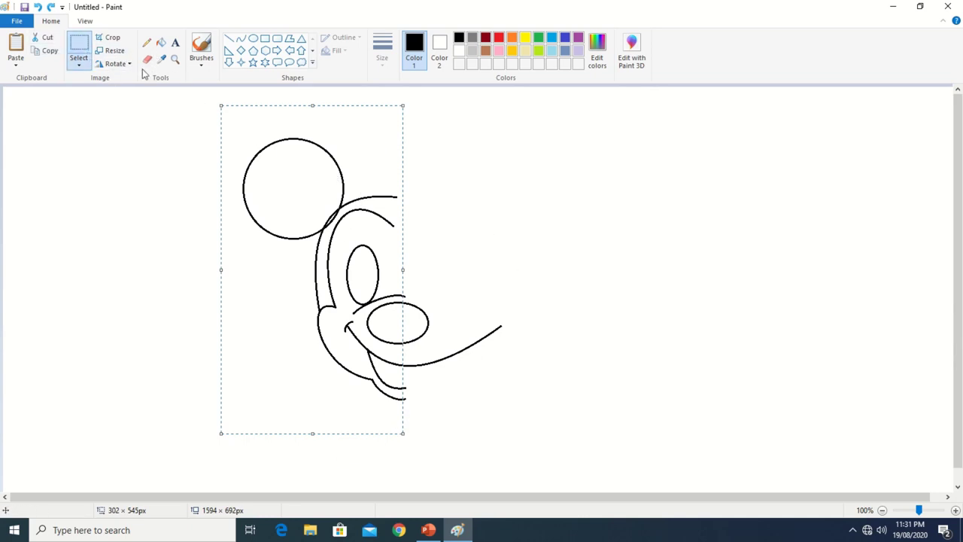
pyautogui.click(15, 44)
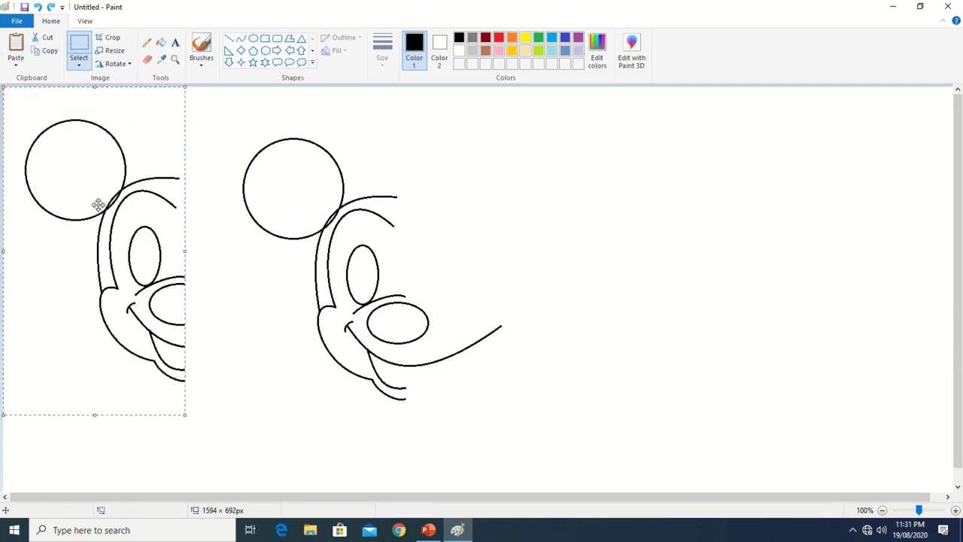
# Flip the duplicated half horizontally and align it with the original along the centre line as the right half of the face
pyautogui.rightClick(98, 205)
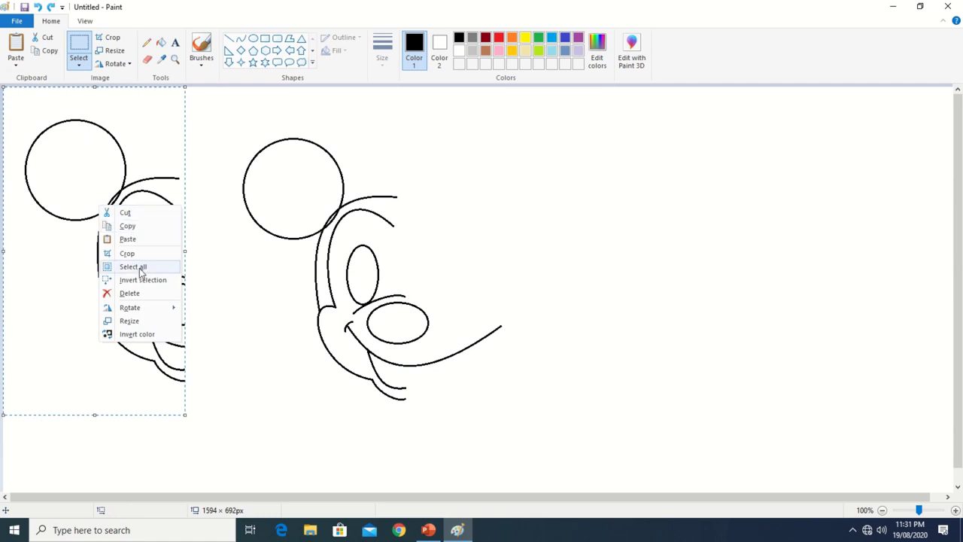
pyautogui.moveTo(170, 308)
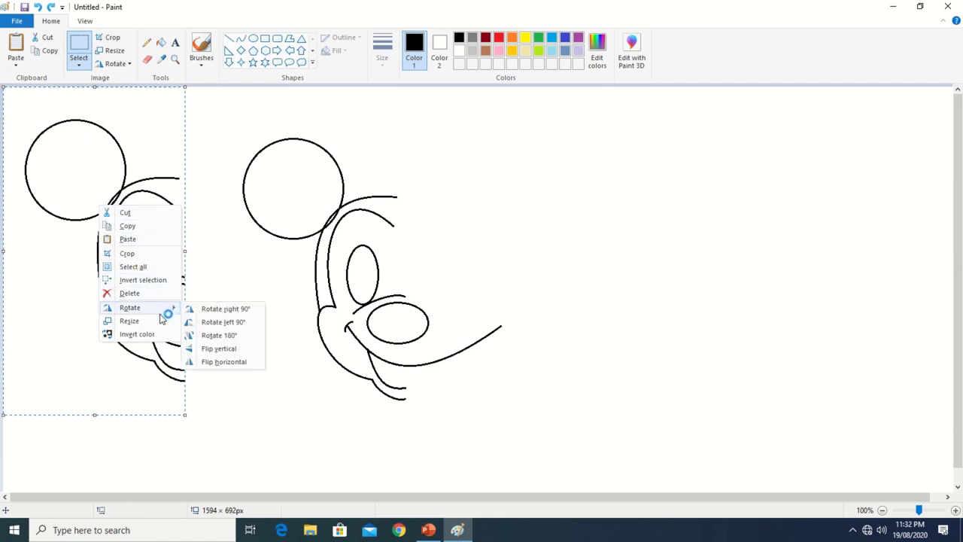
pyautogui.click(224, 362)
pyautogui.moveTo(122, 316); pyautogui.dragTo(471, 306)
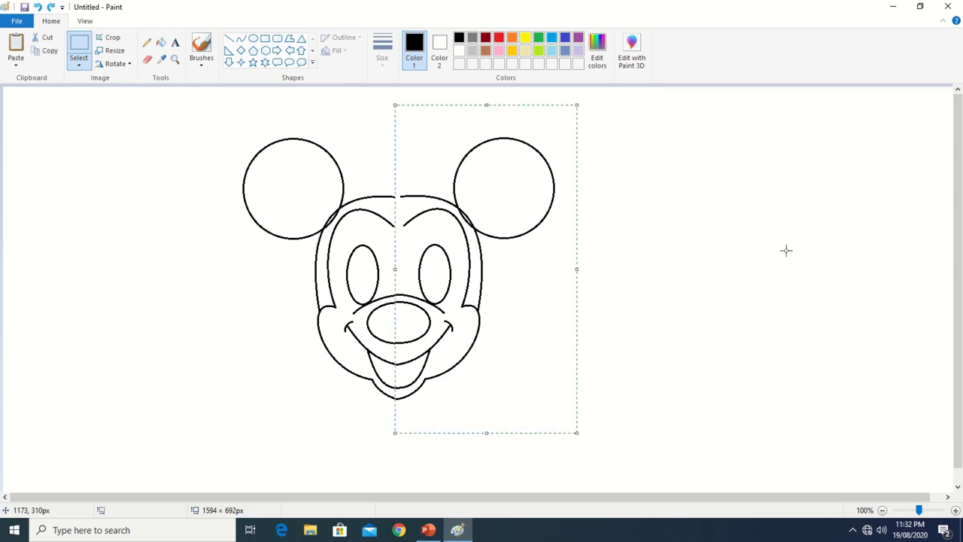
pyautogui.click(728, 220)
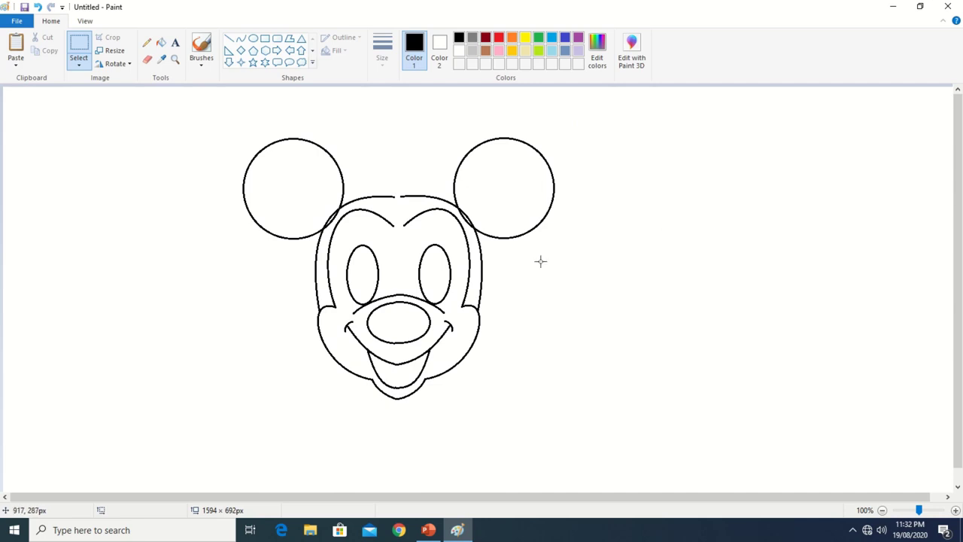
# Close the gap at the top centre of the head outline with a short curve
pyautogui.click(241, 39)
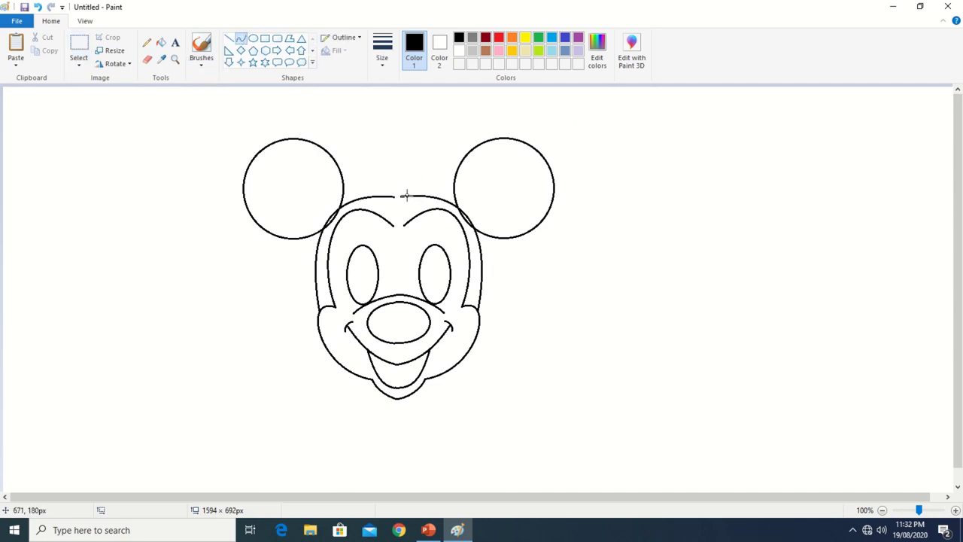
pyautogui.moveTo(405, 195); pyautogui.dragTo(382, 195)
pyautogui.moveTo(407, 211); pyautogui.dragTo(389, 196)
pyautogui.moveTo(397, 196); pyautogui.dragTo(397, 193)
pyautogui.click(418, 177)
# Try a short curve joining the two eye arches at the centre of the forehead, and undo it
pyautogui.moveTo(404, 223); pyautogui.dragTo(392, 224)
pyautogui.moveTo(399, 223); pyautogui.dragTo(399, 230)
pyautogui.click(559, 291)
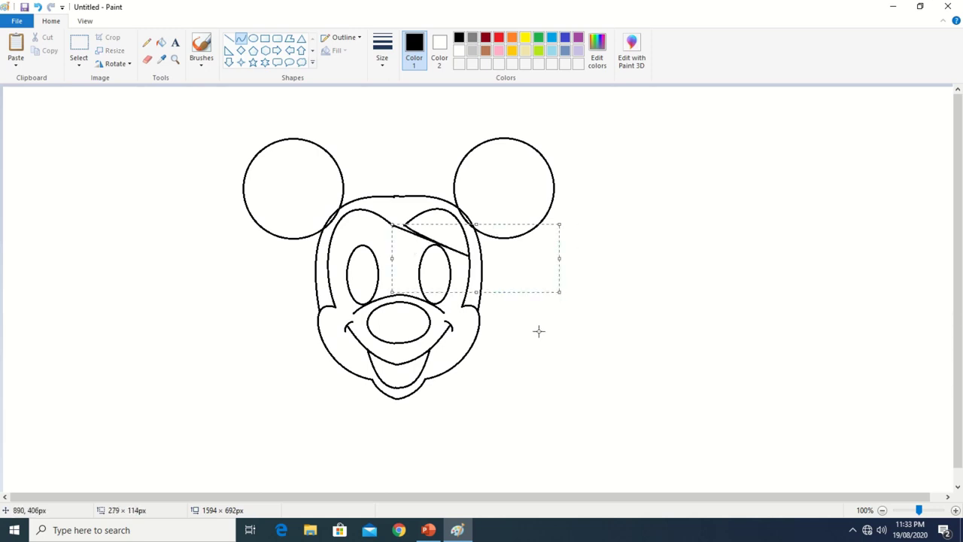
pyautogui.hotkey('ctrl', 'z')
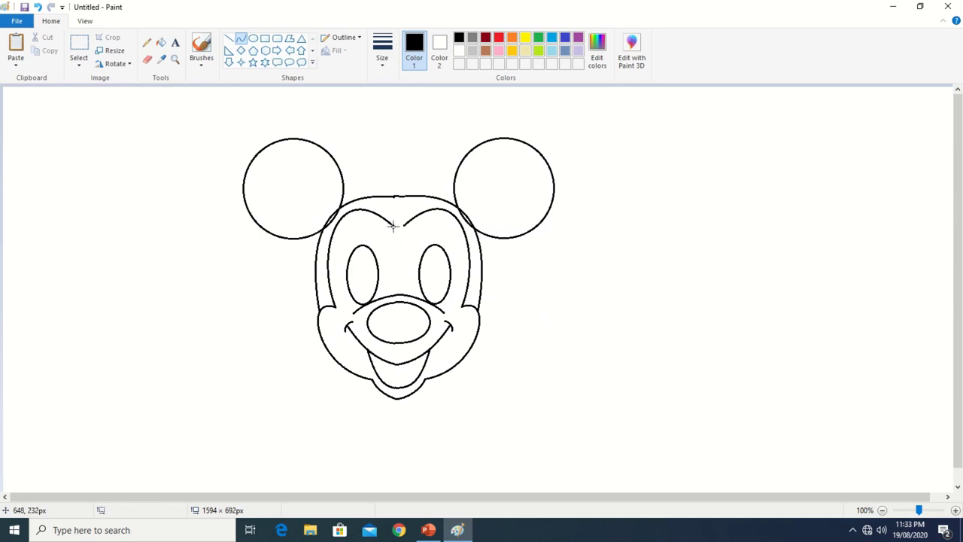
# Join the inner ends of the two eye arches with short curves to form a closed point on the forehead
pyautogui.moveTo(392, 225); pyautogui.dragTo(399, 224)
pyautogui.press('Escape')
pyautogui.moveTo(393, 224)
pyautogui.mouseDown()
pyautogui.moveTo(406, 224)
pyautogui.moveTo(396, 234)
pyautogui.moveTo(409, 209)
pyautogui.moveTo(398, 223)
pyautogui.mouseUp()
pyautogui.click(587, 253)
# Fill both ears and the band between the outer head outline and the eye arches with black
pyautogui.click(160, 44)
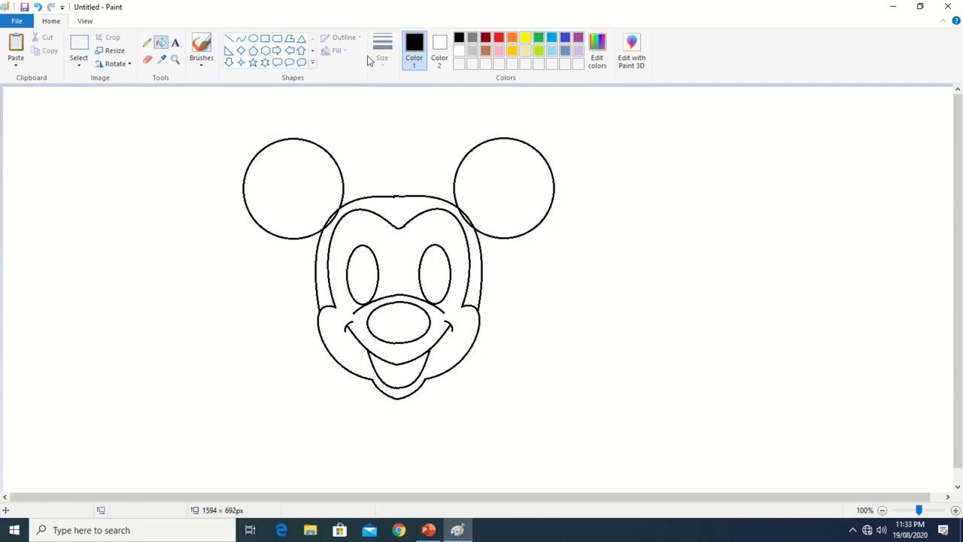
pyautogui.click(289, 172)
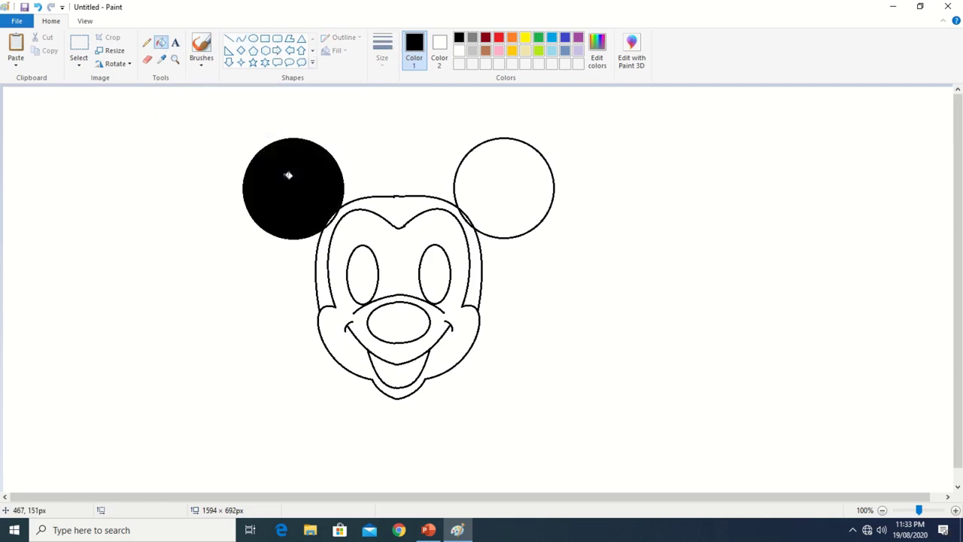
pyautogui.click(515, 190)
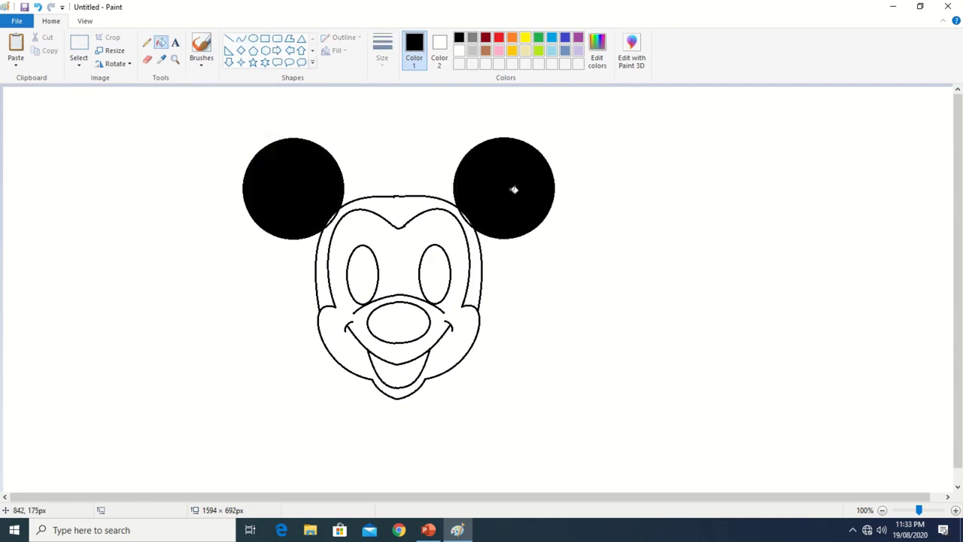
pyautogui.click(397, 206)
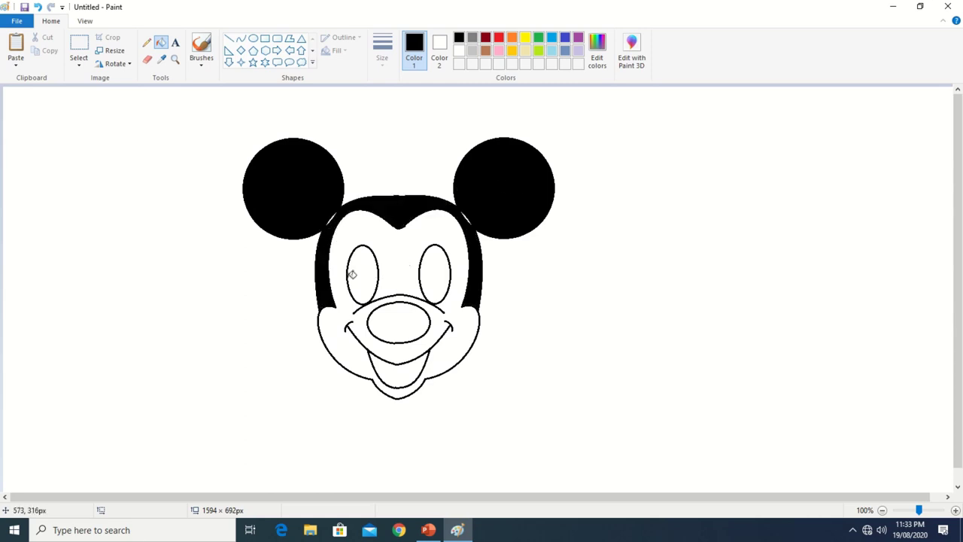
# Try pupil curves in the lower inner part of the left eye, one about 32 × 52 px, and undo them
pyautogui.click(241, 40)
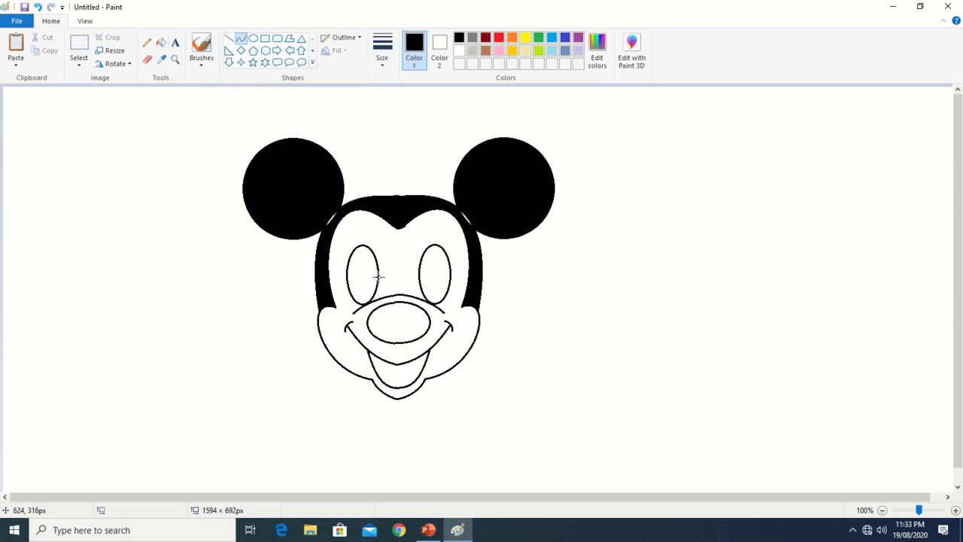
pyautogui.moveTo(379, 277)
pyautogui.mouseDown()
pyautogui.moveTo(366, 303)
pyautogui.moveTo(367, 271)
pyautogui.moveTo(365, 289)
pyautogui.mouseUp()
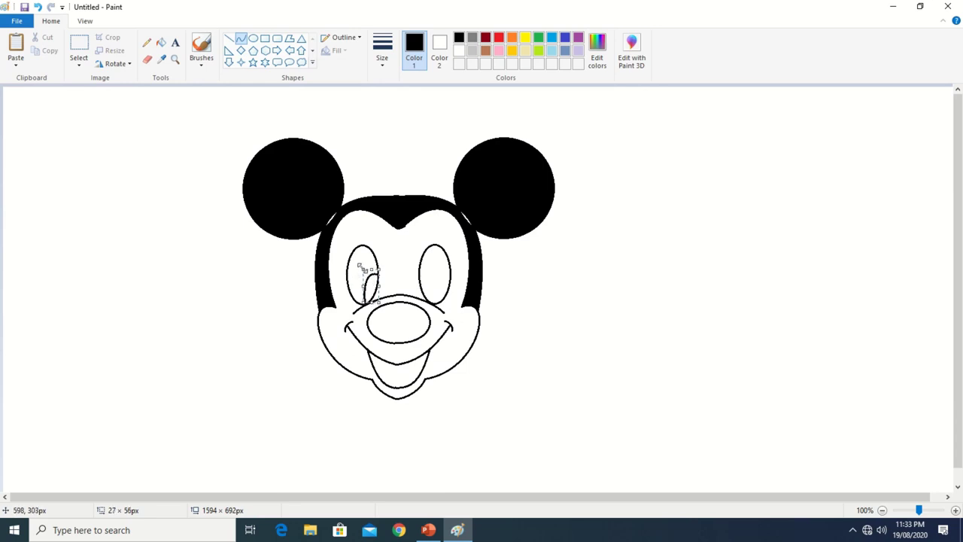
pyautogui.moveTo(360, 267); pyautogui.dragTo(356, 268)
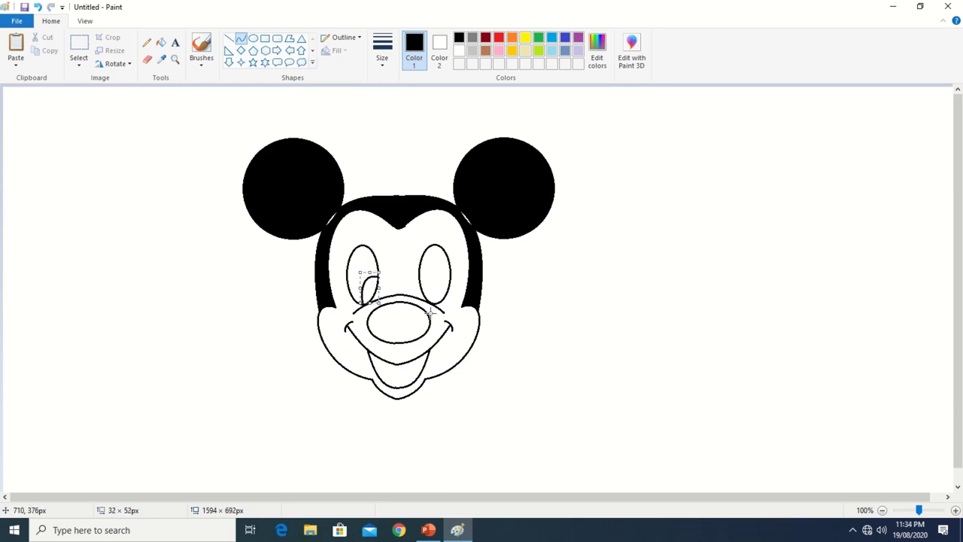
pyautogui.hotkey('ctrl', 'z')
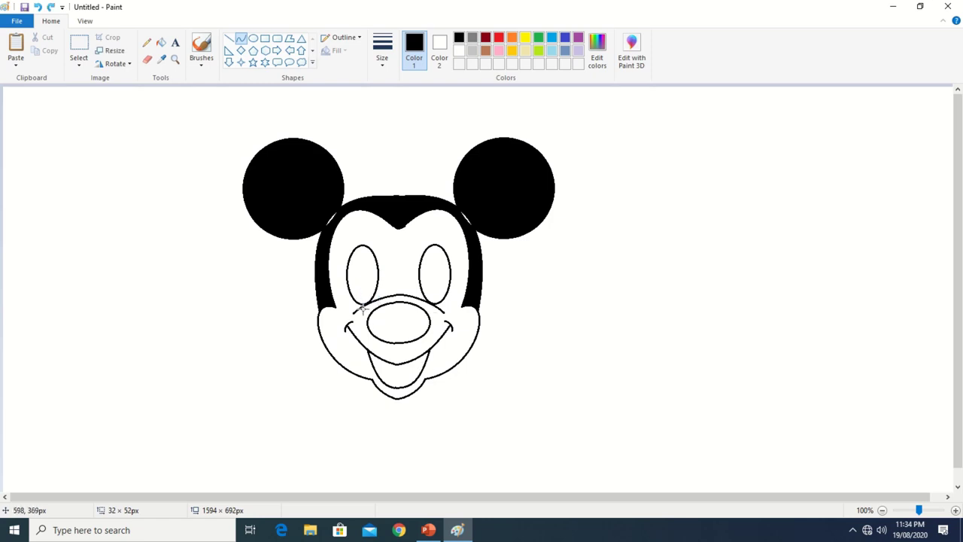
pyautogui.moveTo(367, 301)
pyautogui.mouseDown()
pyautogui.moveTo(371, 275)
pyautogui.moveTo(371, 317)
pyautogui.mouseUp()
pyautogui.hotkey('ctrl', 'z')
# Draw a curved pupil in the lower inner part of each eye, the right one about 24 × 54 px
pyautogui.moveTo(365, 301)
pyautogui.mouseDown()
pyautogui.moveTo(366, 272)
pyautogui.moveTo(371, 284)
pyautogui.moveTo(434, 298)
pyautogui.moveTo(439, 309)
pyautogui.moveTo(430, 276)
pyautogui.mouseUp()
pyautogui.click(421, 283)
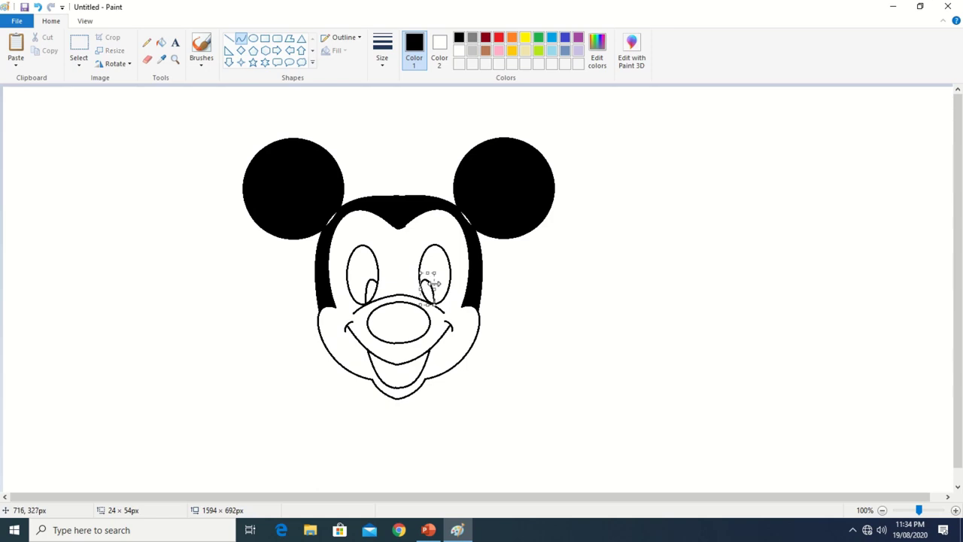
# Fill both pupils and the nose with black
pyautogui.click(160, 44)
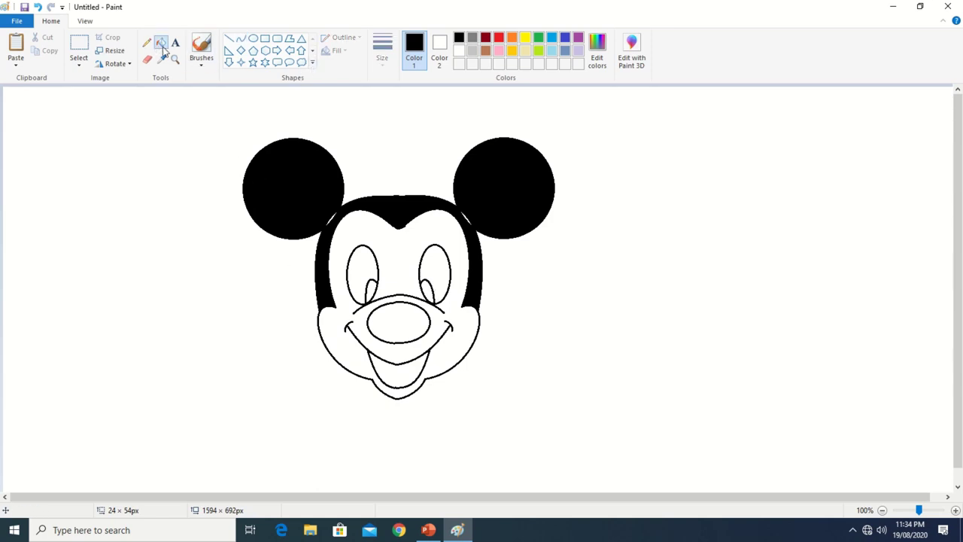
pyautogui.click(372, 290)
pyautogui.click(426, 292)
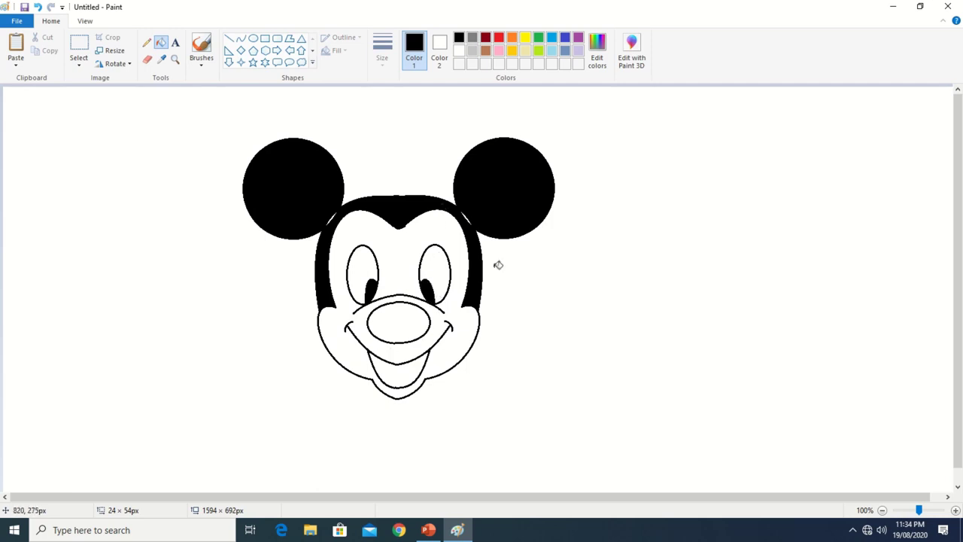
pyautogui.click(400, 324)
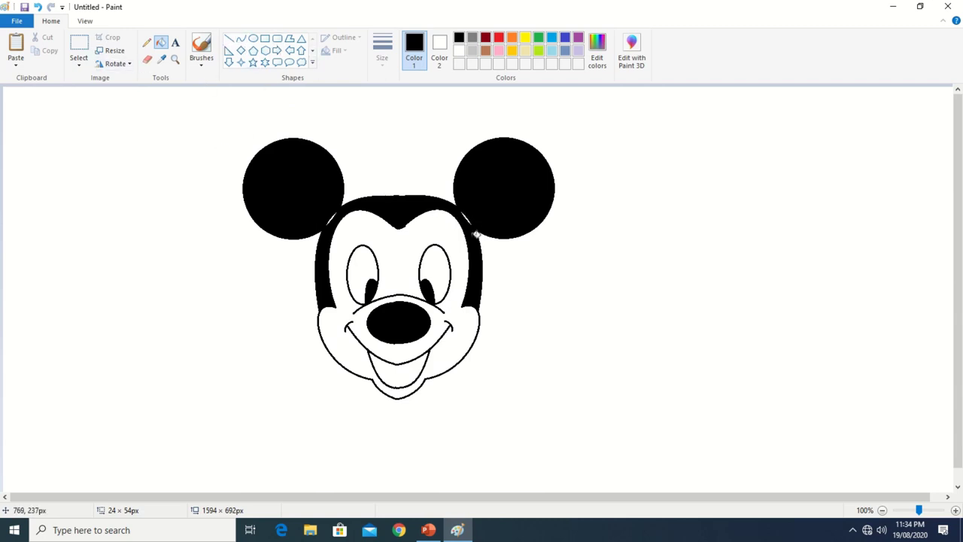
# Paint the small white gaps between the ears and the head black with a brush
pyautogui.click(201, 44)
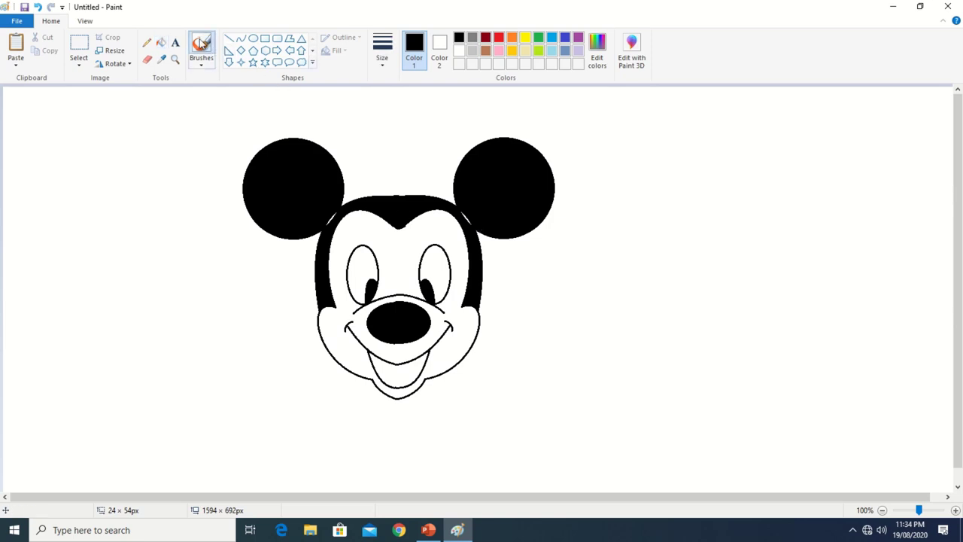
pyautogui.click(383, 52)
pyautogui.click(404, 157)
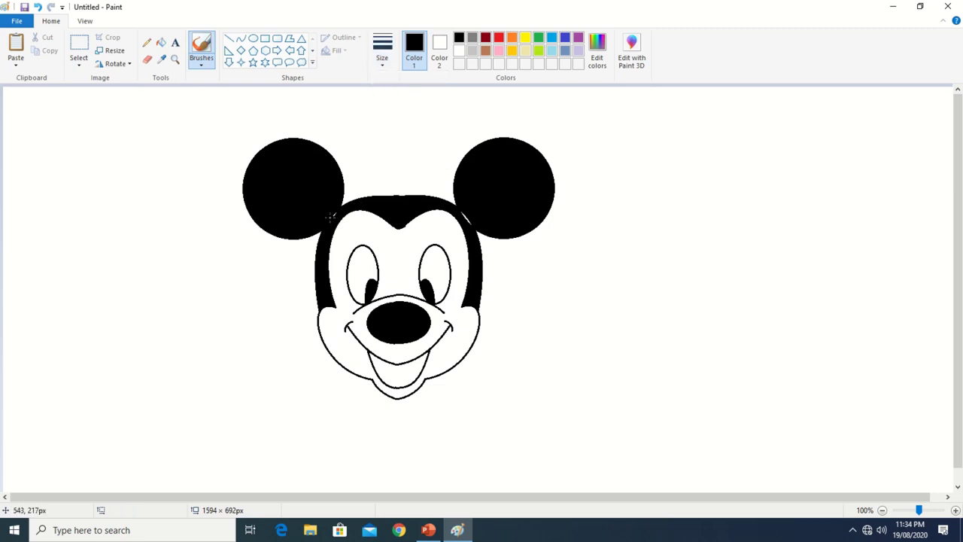
pyautogui.hotkey('ctrl', 'z')
# Draw the tongue's upper edge inside the mouth with two curves meeting near the middle, the left one about 32 × 15 px
pyautogui.click(241, 40)
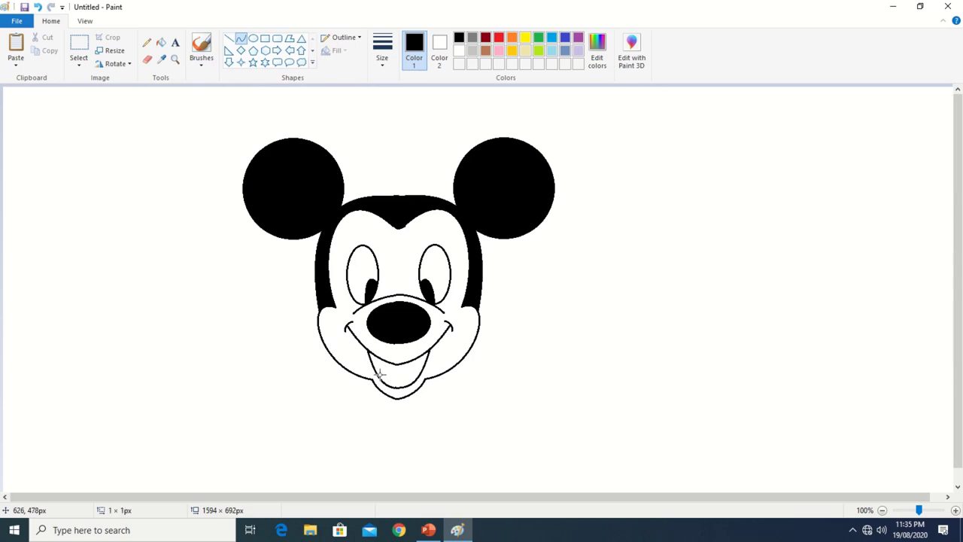
pyautogui.moveTo(380, 374)
pyautogui.mouseDown()
pyautogui.moveTo(398, 379)
pyautogui.moveTo(415, 362)
pyautogui.moveTo(378, 374)
pyautogui.moveTo(396, 380)
pyautogui.mouseUp()
pyautogui.click(386, 374)
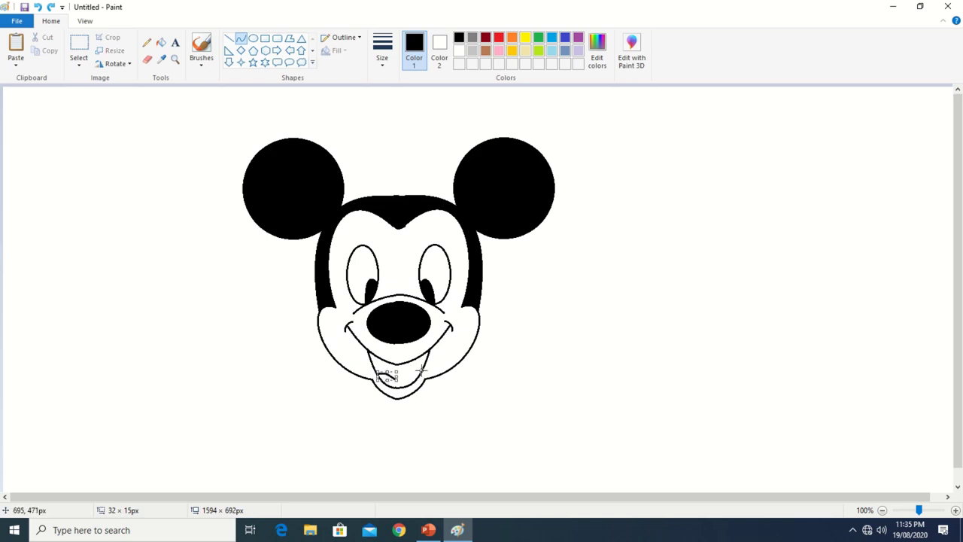
pyautogui.moveTo(423, 369)
pyautogui.mouseDown()
pyautogui.moveTo(392, 376)
pyautogui.moveTo(409, 374)
pyautogui.mouseUp()
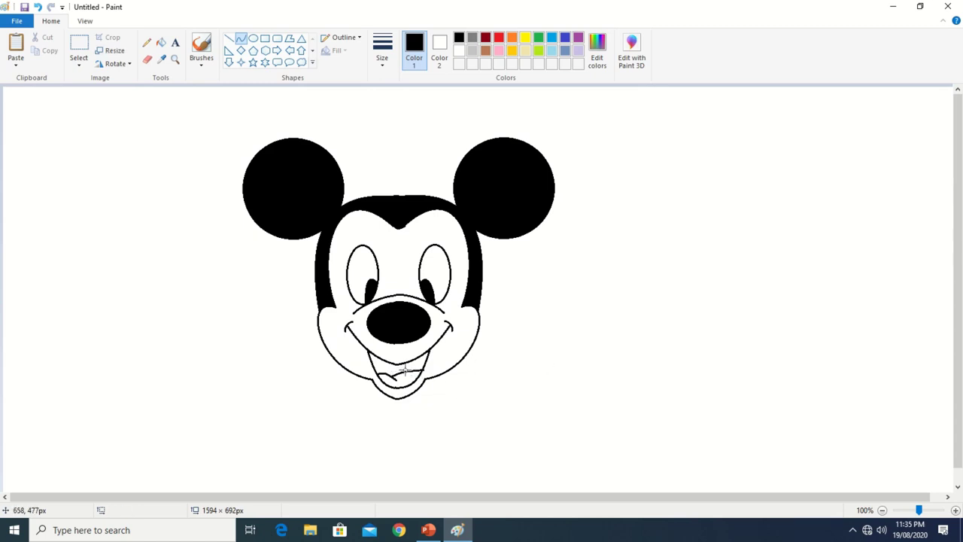
# Fill the tongue with red
pyautogui.click(499, 39)
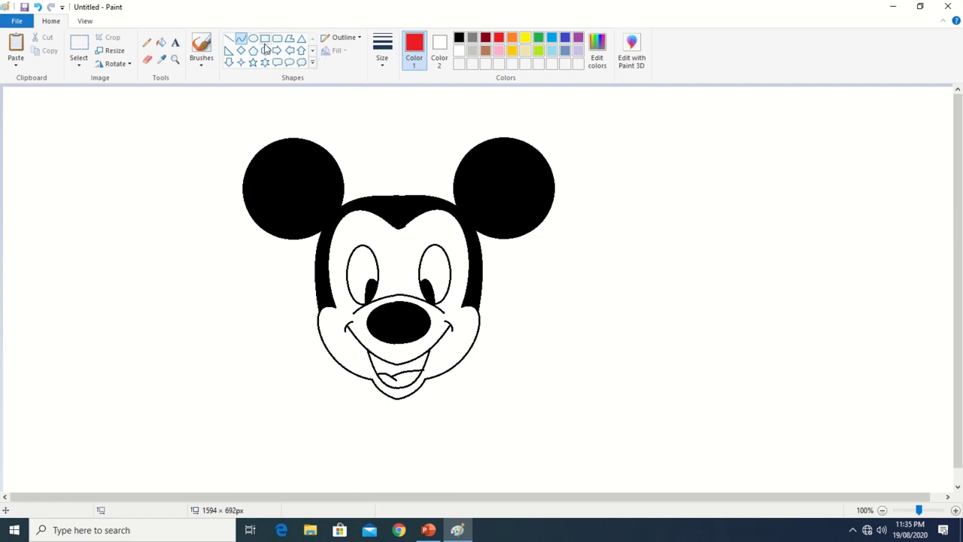
pyautogui.click(161, 43)
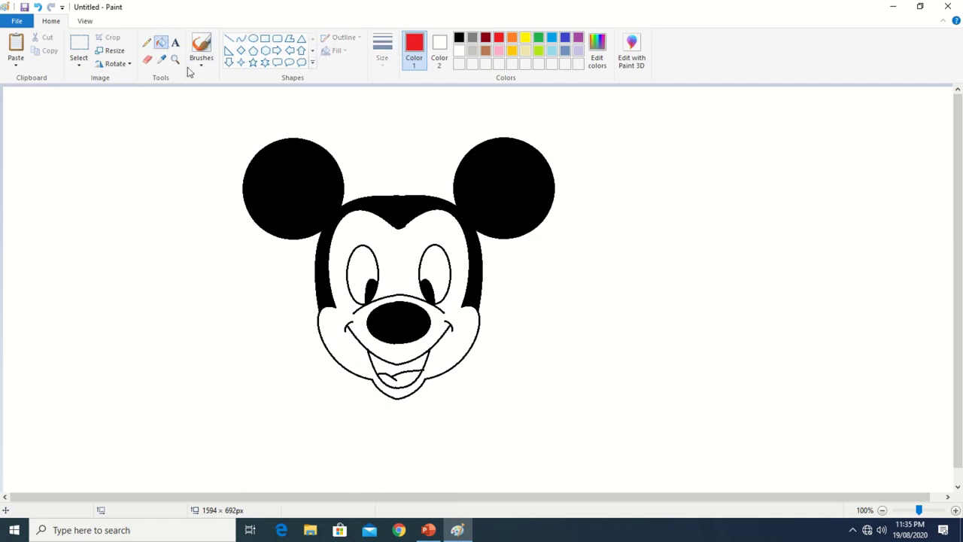
pyautogui.click(401, 379)
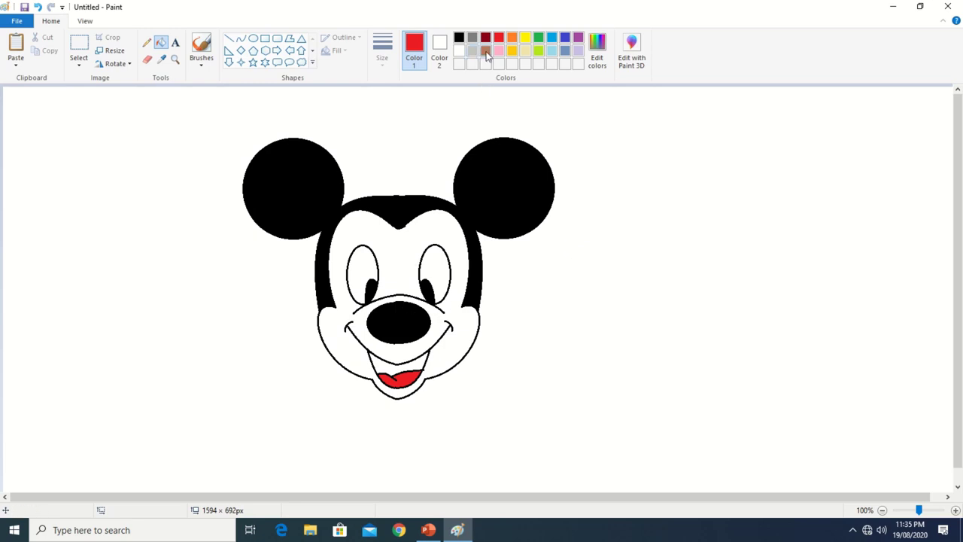
# Mix a light peach colour (red 255, green 216, blue 176) and fill the skin areas of the face with it
pyautogui.click(598, 47)
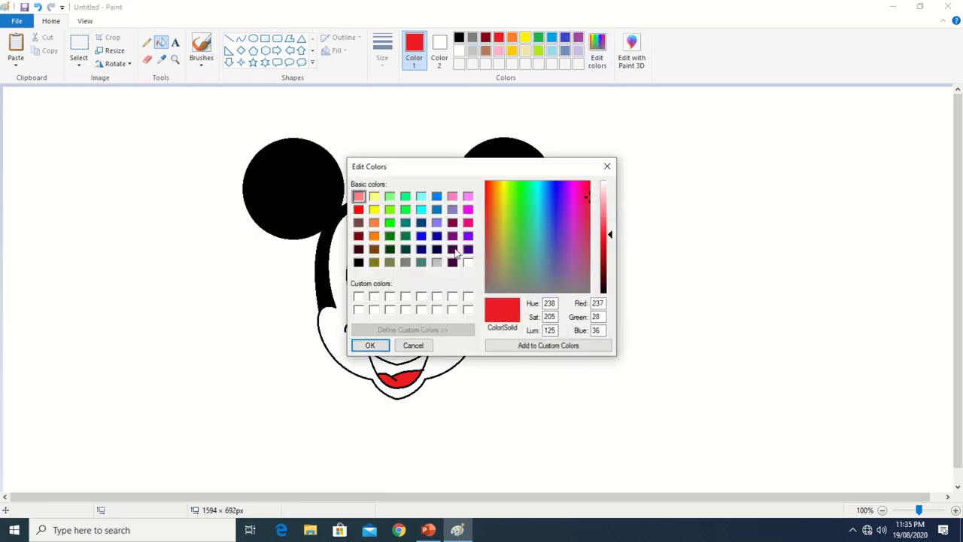
pyautogui.moveTo(611, 238); pyautogui.dragTo(611, 217)
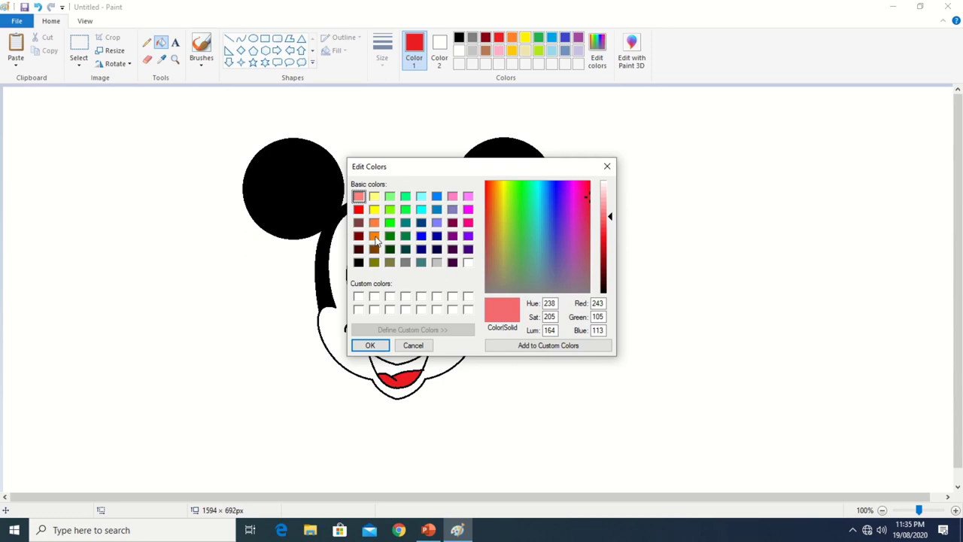
pyautogui.click(375, 236)
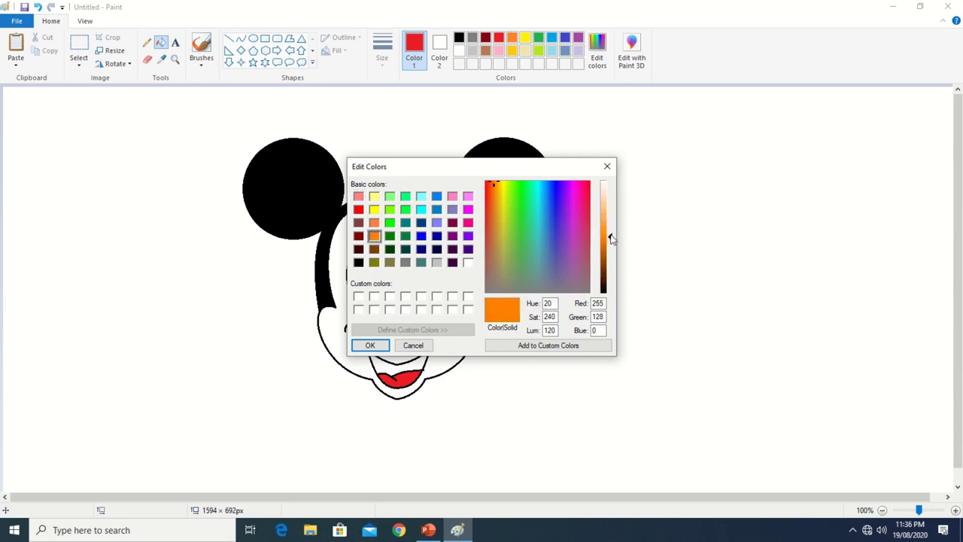
pyautogui.moveTo(611, 239); pyautogui.dragTo(609, 216)
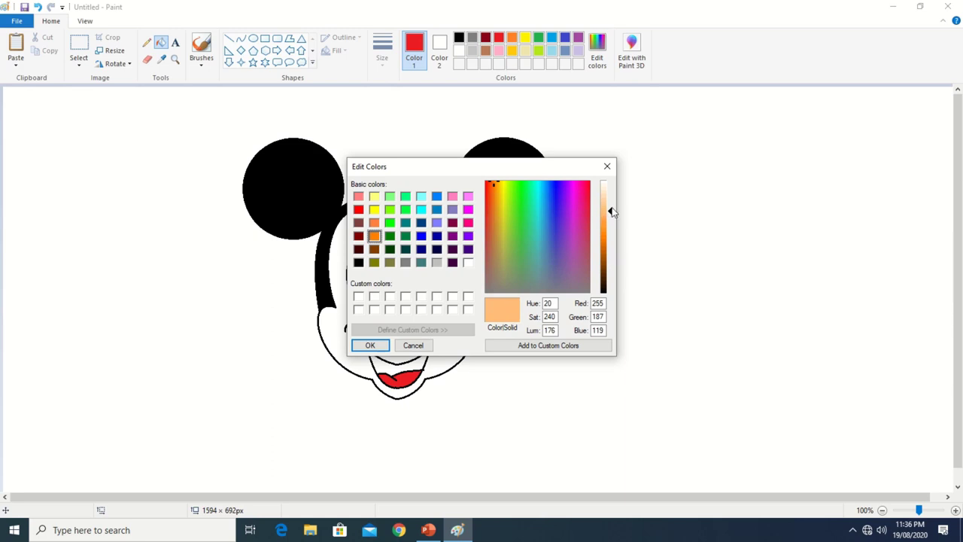
pyautogui.moveTo(612, 212); pyautogui.dragTo(610, 201)
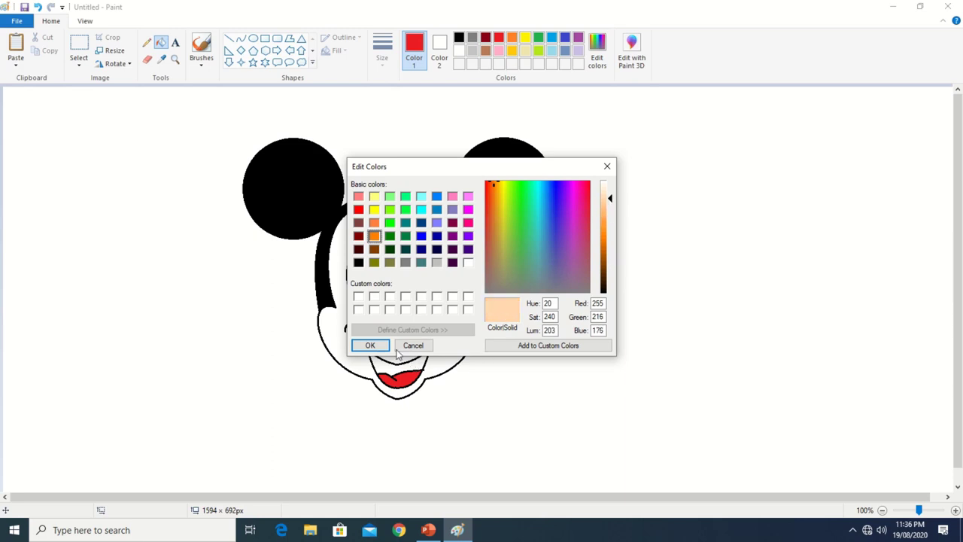
pyautogui.click(371, 345)
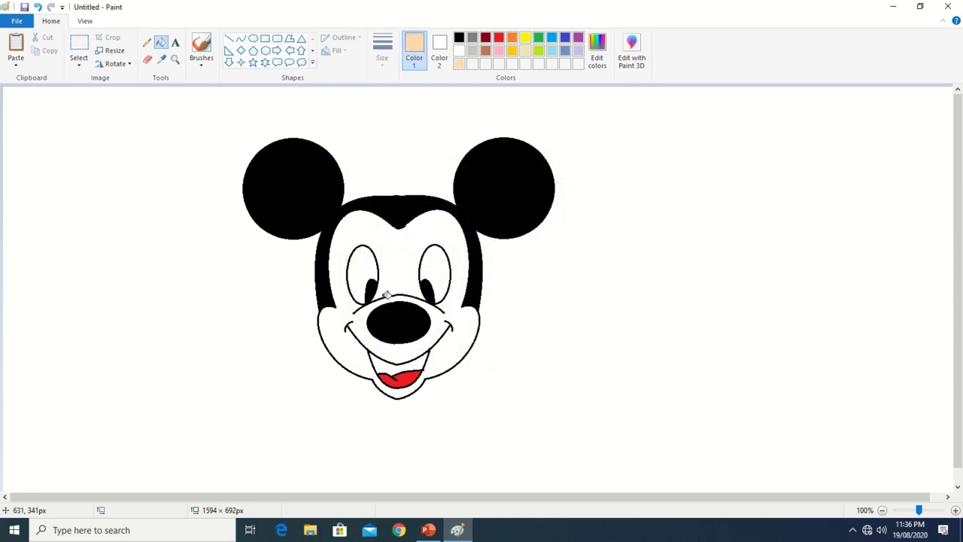
pyautogui.click(404, 248)
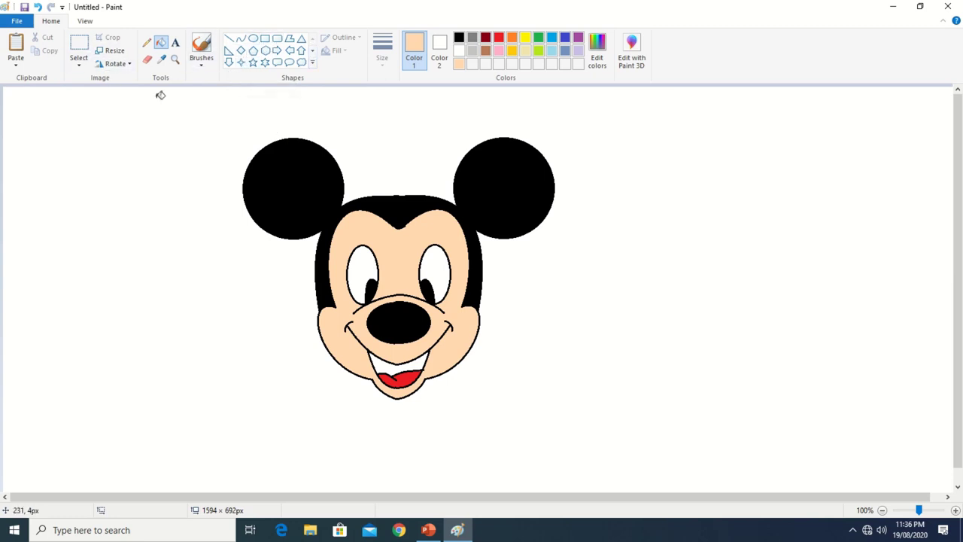
# Select the whole Mickey head with an area of about 665 × 535 px and move it into the canvas's upper-left corner
pyautogui.click(78, 49)
pyautogui.moveTo(204, 113); pyautogui.dragTo(602, 440)
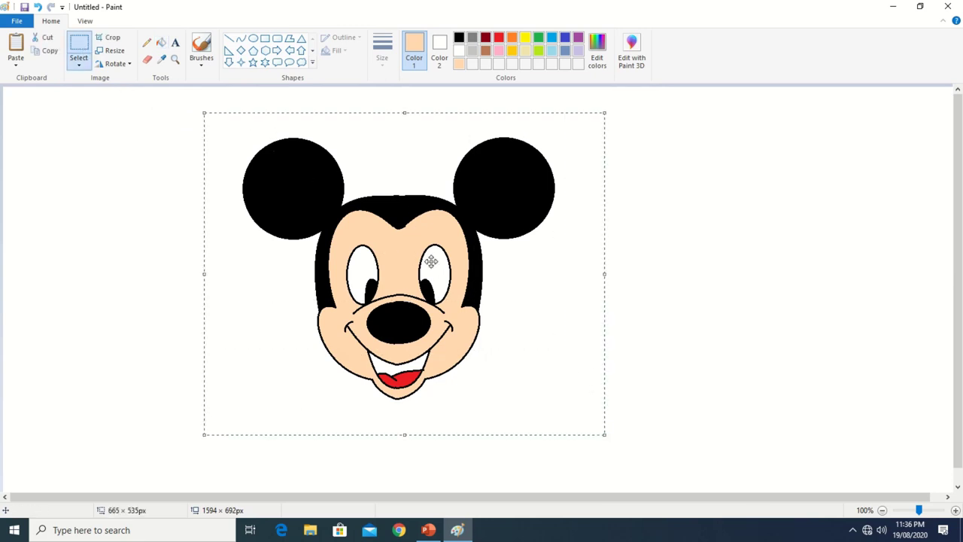
pyautogui.moveTo(424, 267); pyautogui.dragTo(202, 246)
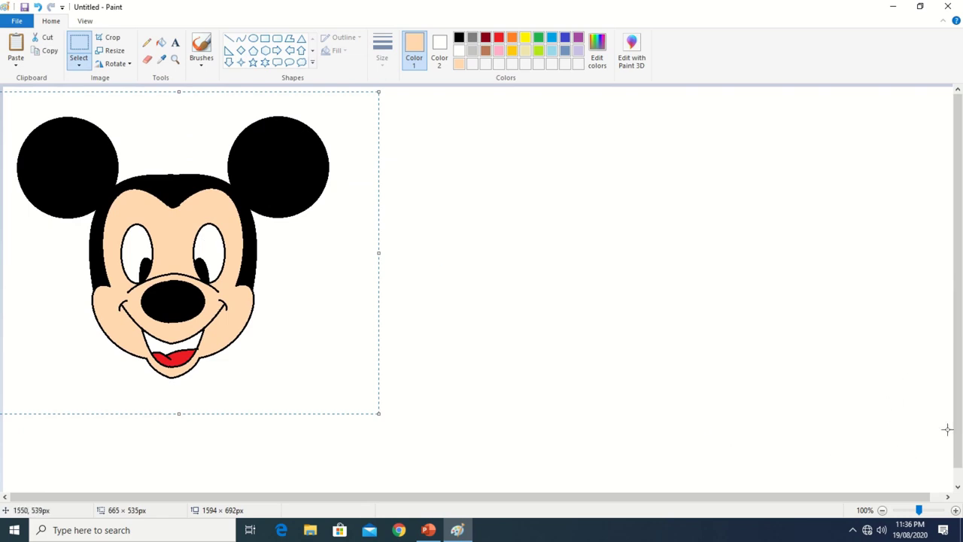
# Shrink the canvas to about 618 × 538 px so it closely frames the head
pyautogui.click(882, 510)
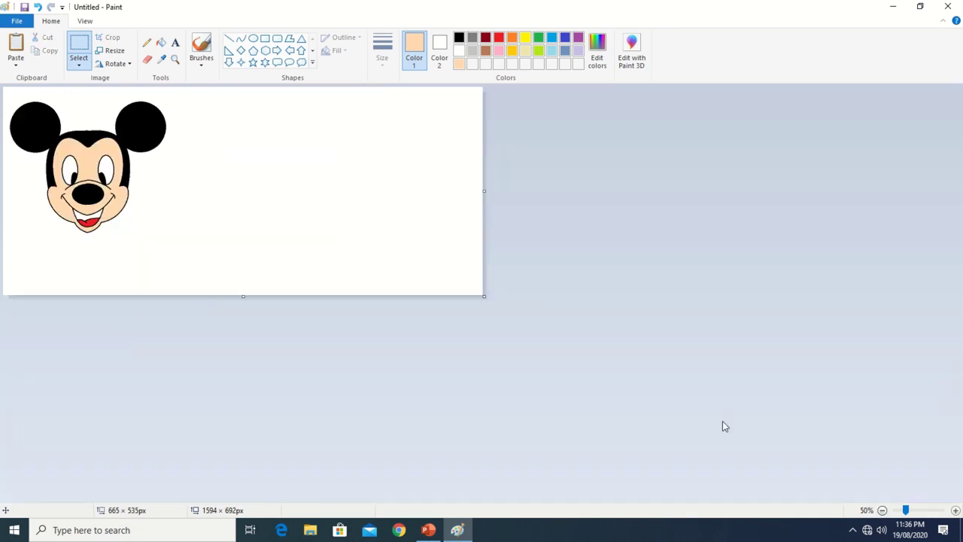
pyautogui.moveTo(486, 298); pyautogui.dragTo(353, 359)
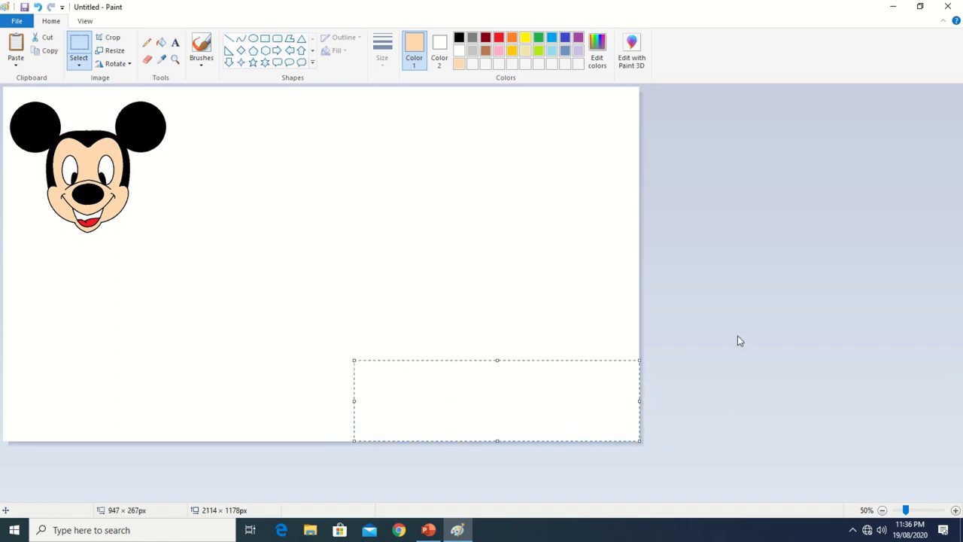
pyautogui.click(756, 277)
pyautogui.moveTo(640, 444); pyautogui.dragTo(190, 249)
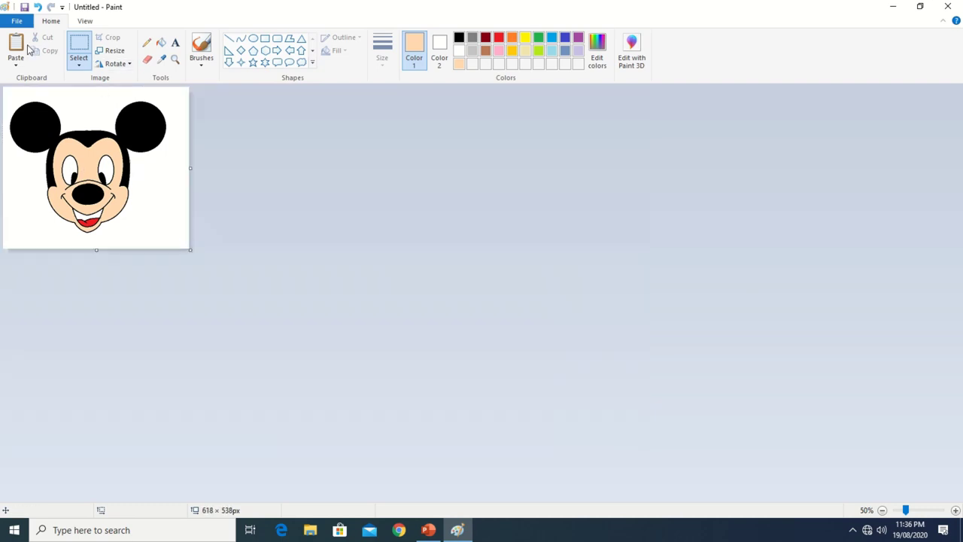
# Save the drawing as a PNG picture named Mickey on the Desktop
pyautogui.click(12, 21)
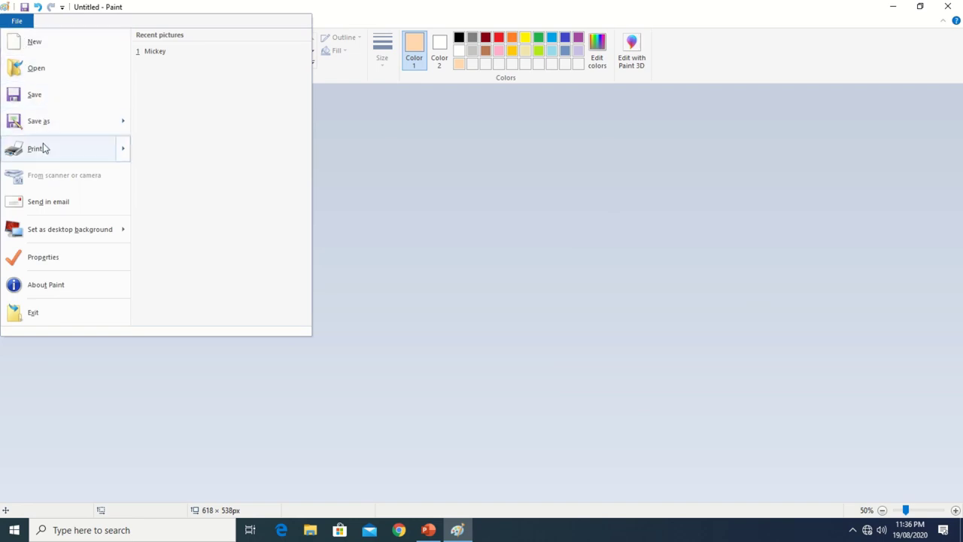
pyautogui.moveTo(50, 145)
pyautogui.moveTo(124, 128)
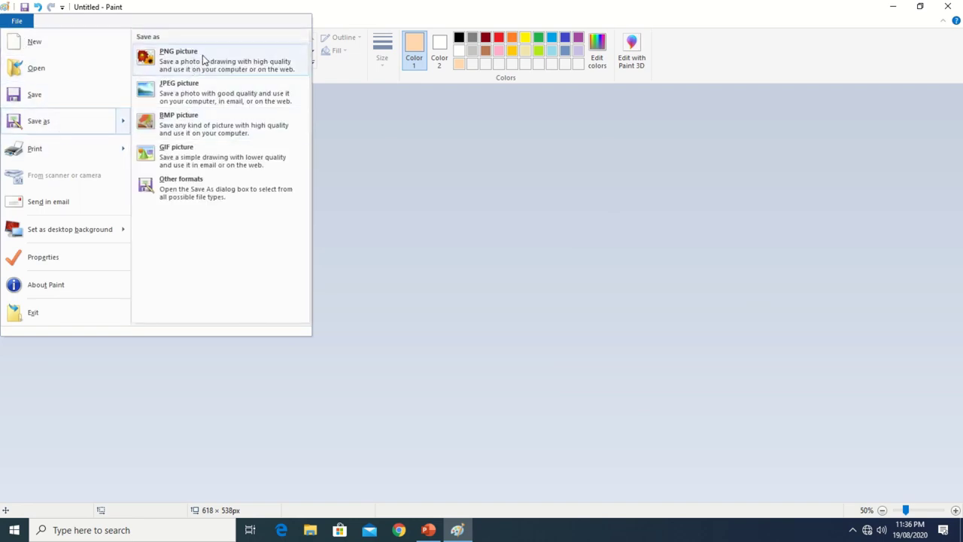
pyautogui.click(231, 57)
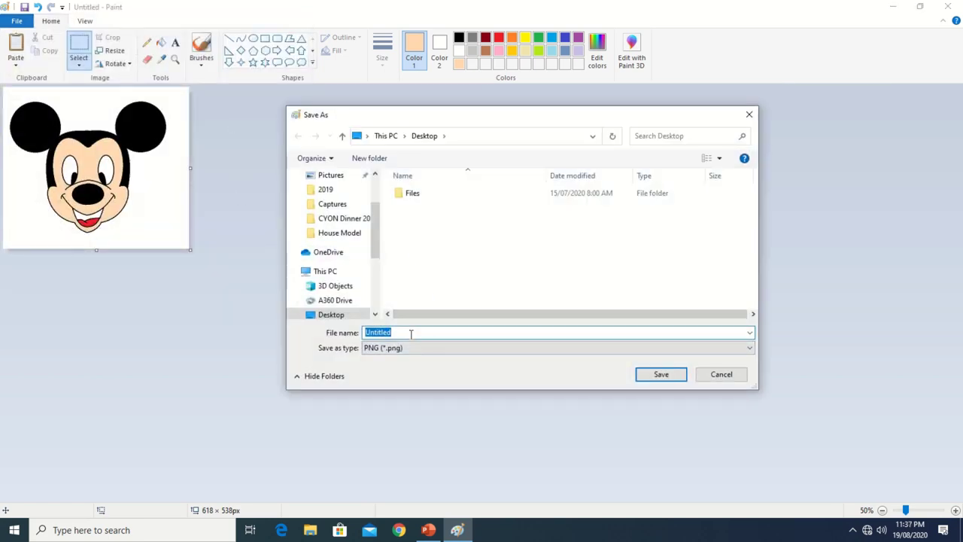
pyautogui.write('Mickey')
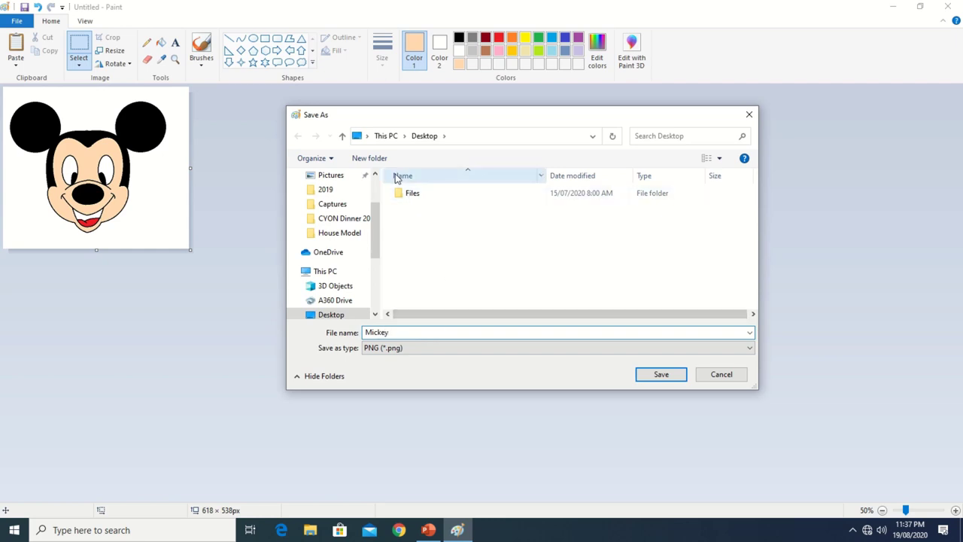
pyautogui.click(333, 315)
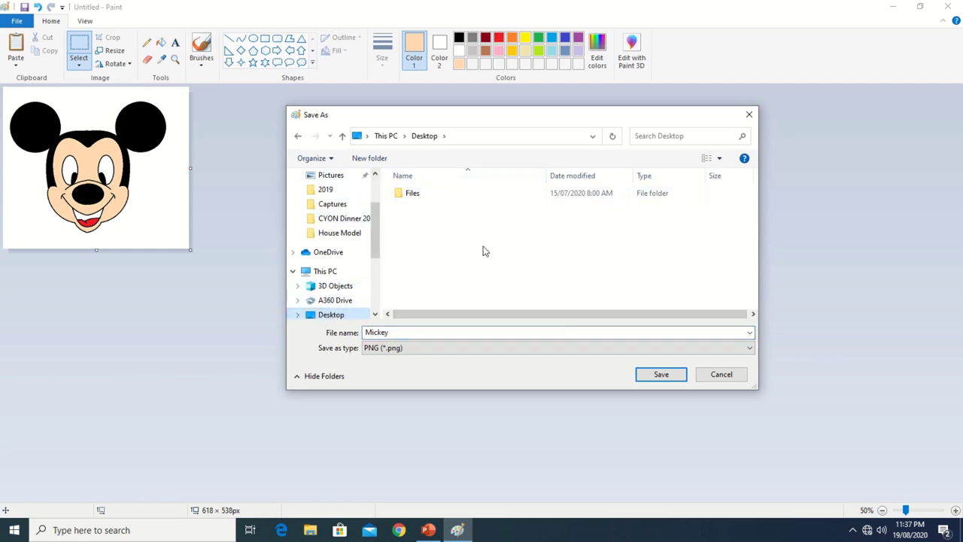
pyautogui.click(658, 376)
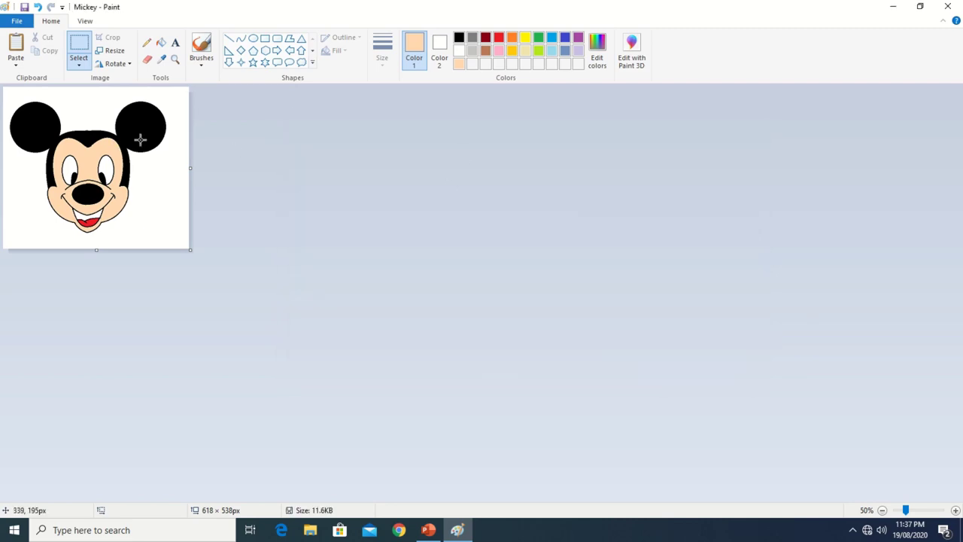
# Minimize the drawing window, view the saved Mickey picture from the desktop in Photos, and close the viewer
pyautogui.click(888, 6)
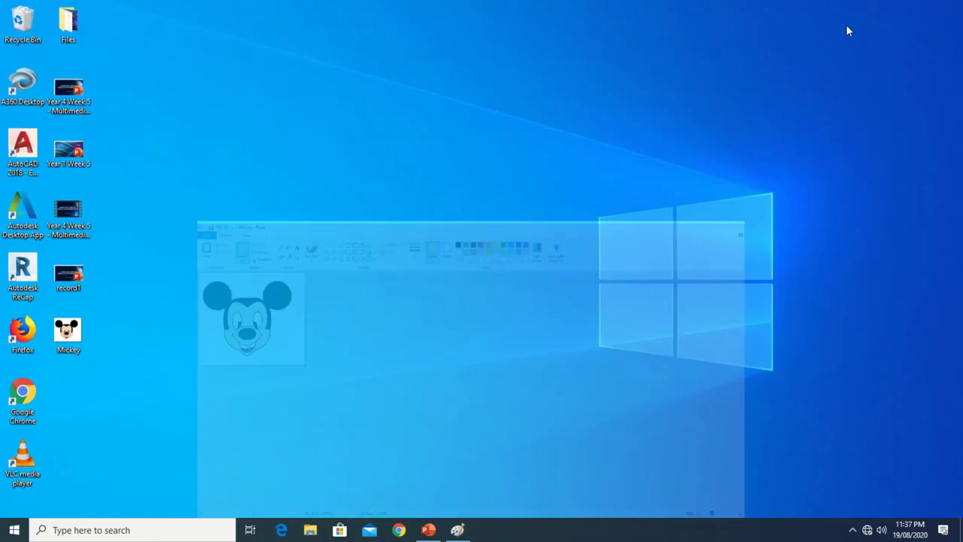
pyautogui.doubleClick(68, 333)
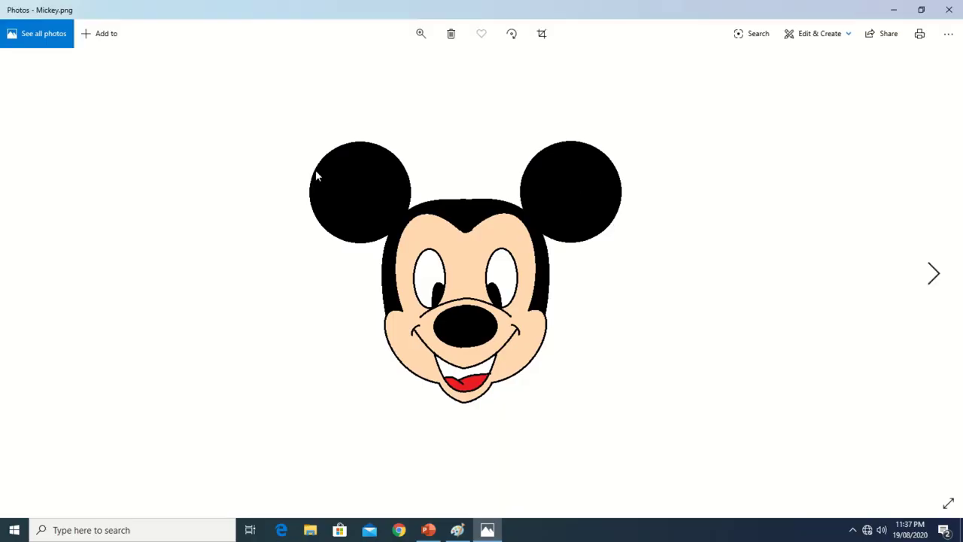
pyautogui.click(951, 9)
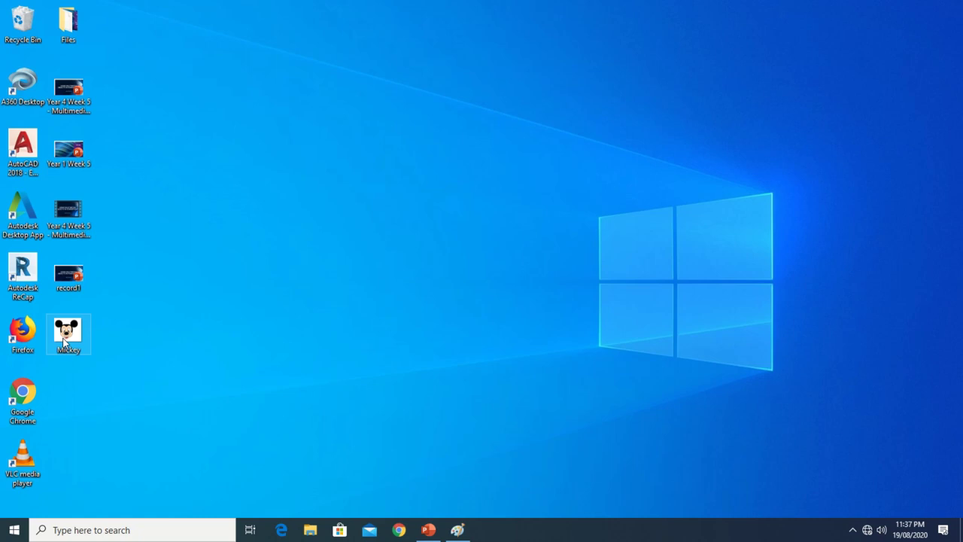
pyautogui.moveTo(486, 5)
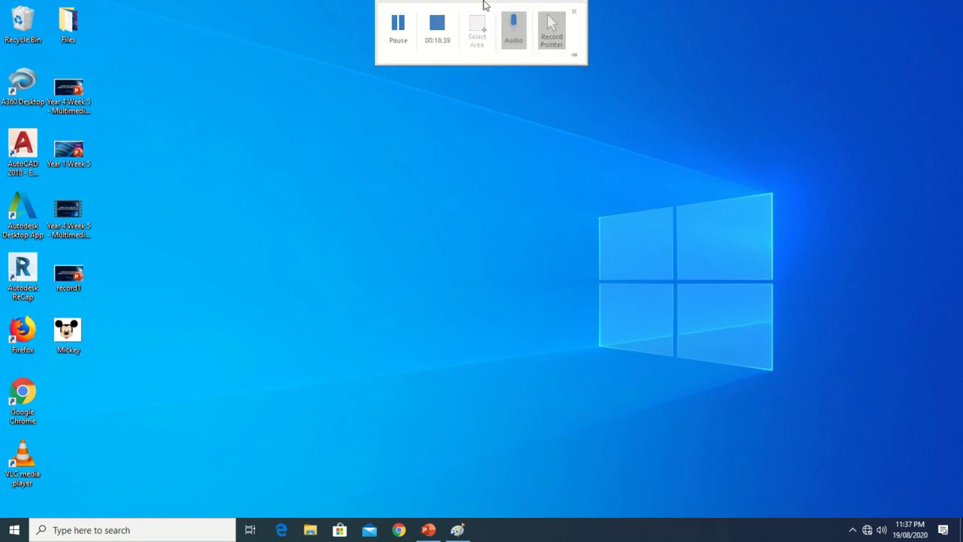